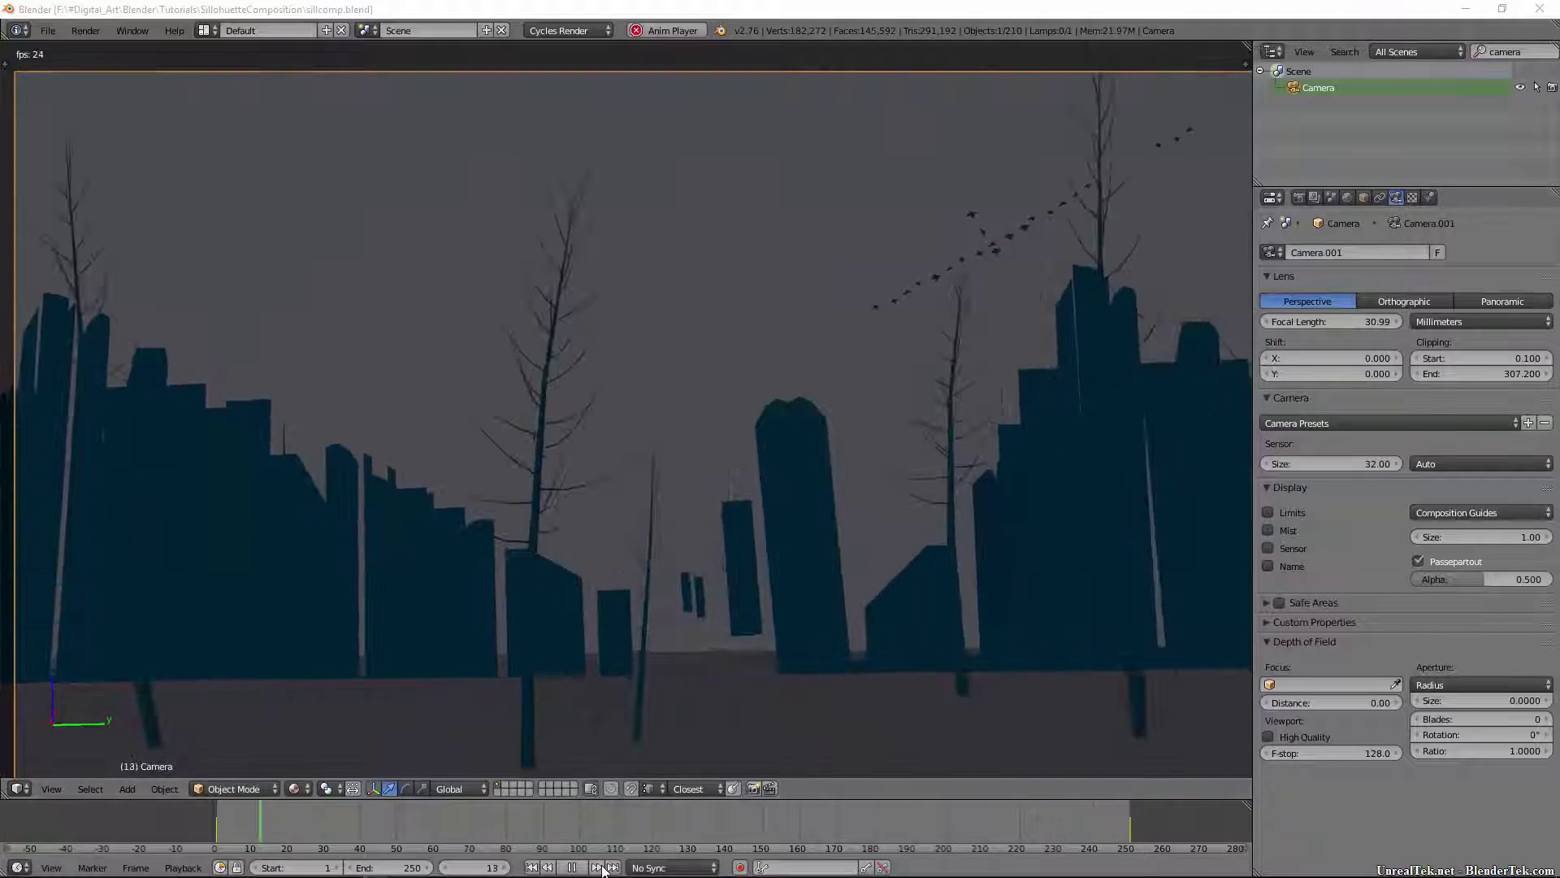
Stop playback at frame 33 and view the skyline obliquely in orthographic Solid shading
click(573, 868)
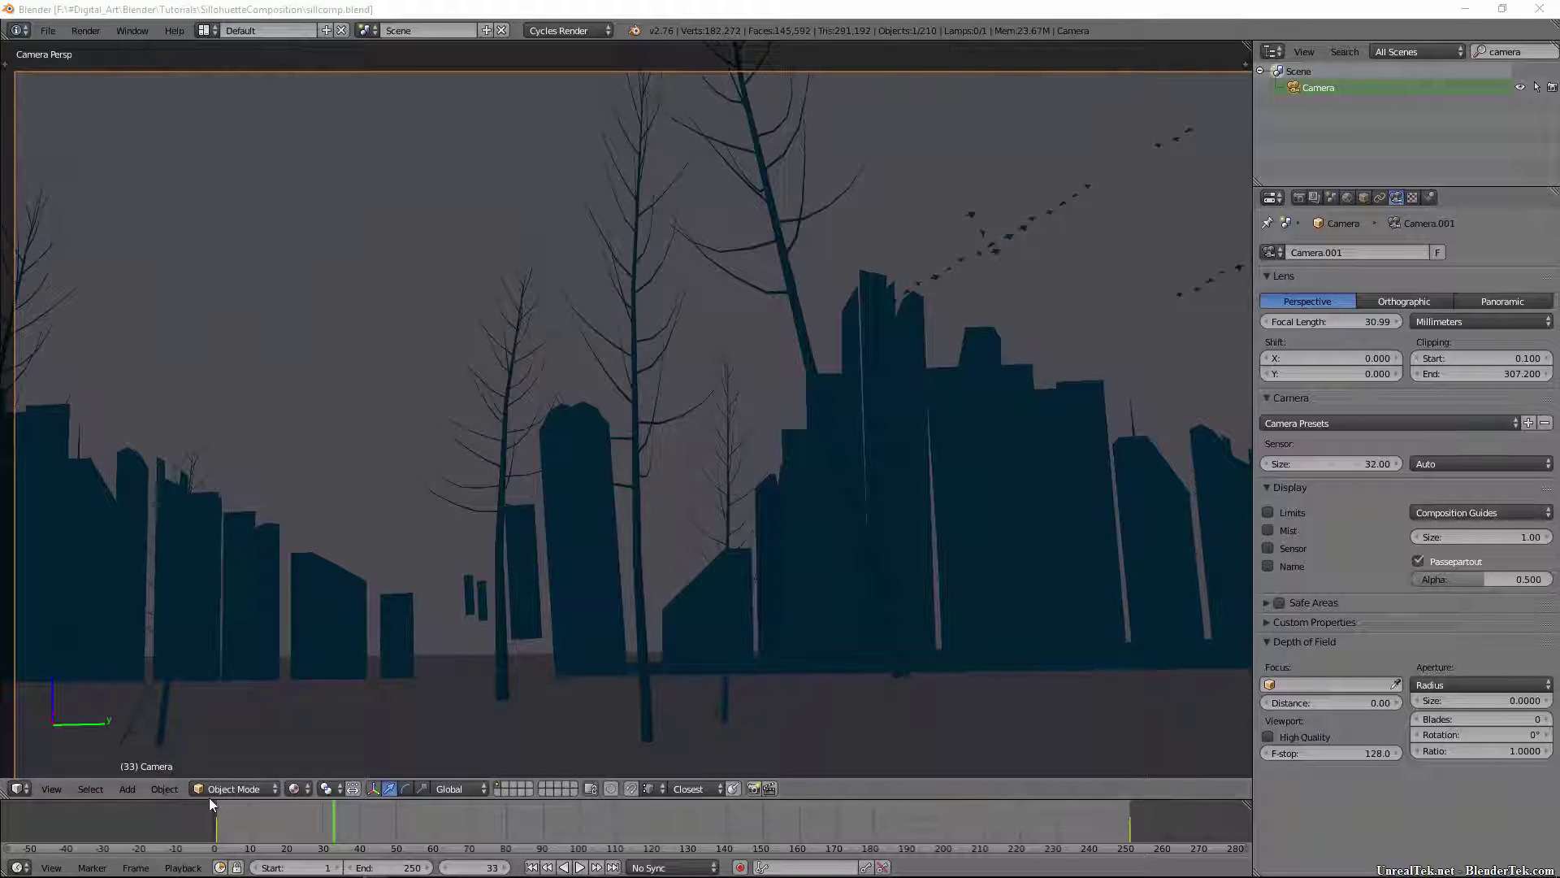
click(308, 789)
click(340, 737)
middle_drag(342, 741, 681, 398)
key(KP_5)
scroll(617, 439, up, 4)
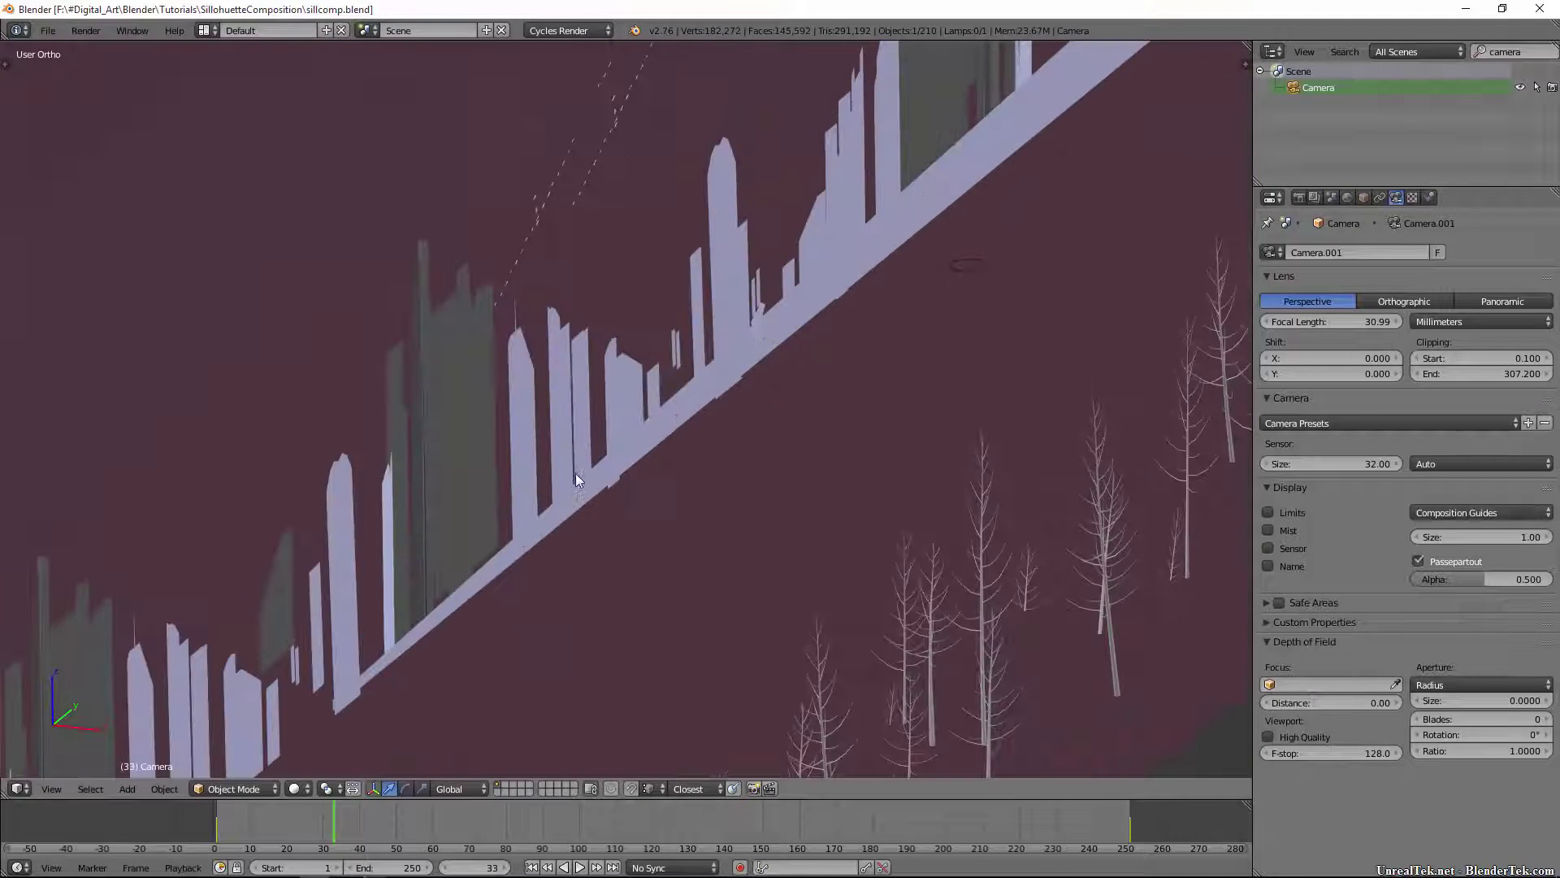
scroll(536, 488, down, 2)
scroll(512, 512, up, 3)
Select Plane.054 and inspect its Cycles ray visibility settings in the Object properties
right_click(524, 533)
scroll(568, 583, down, 1)
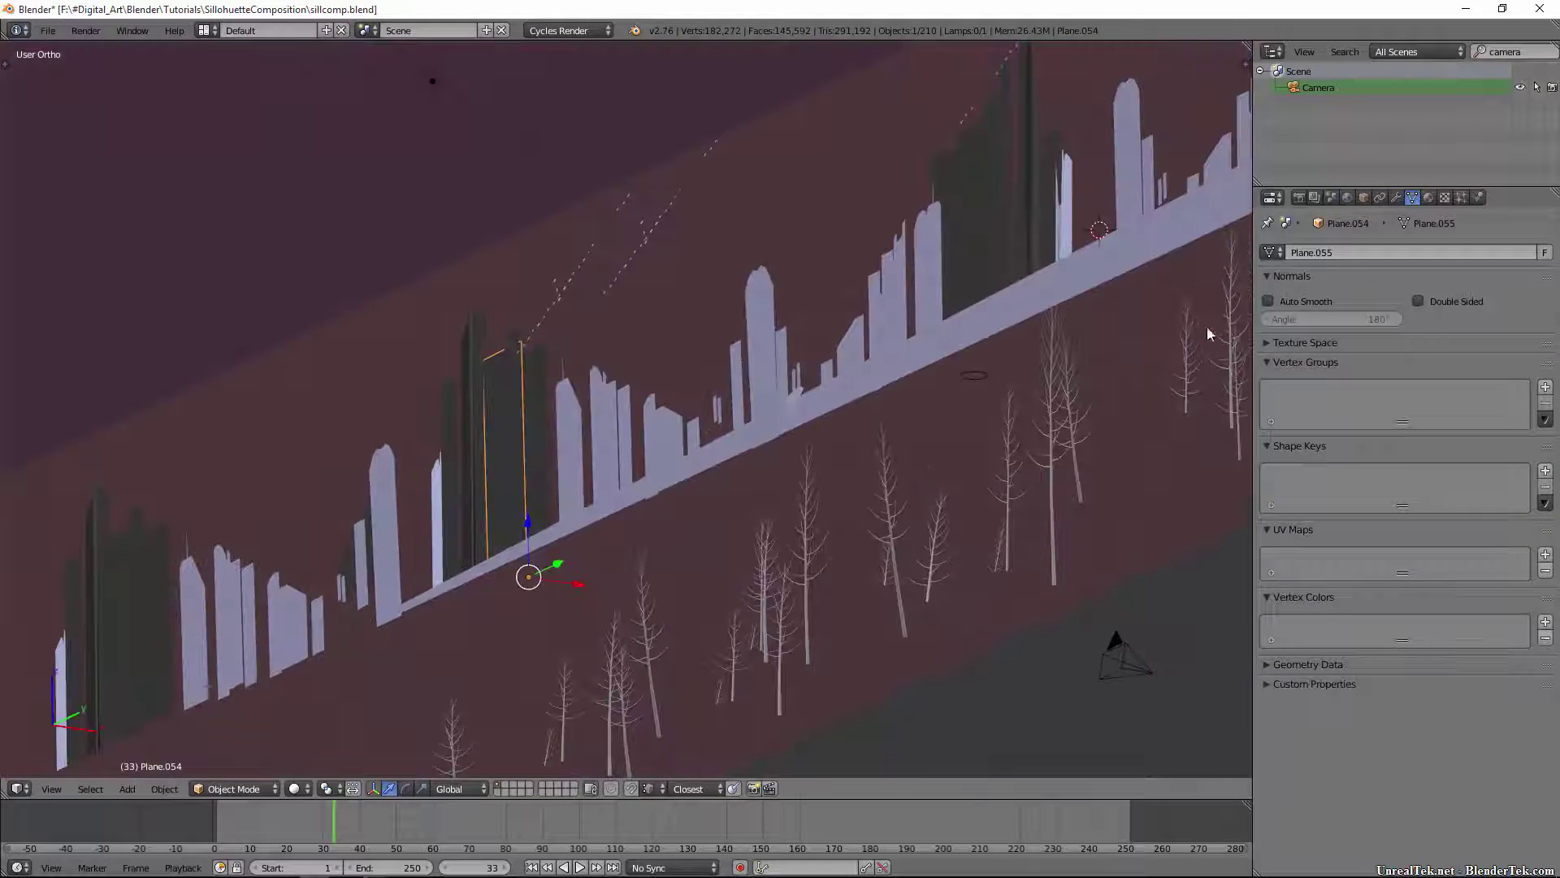
click(1397, 197)
click(1365, 199)
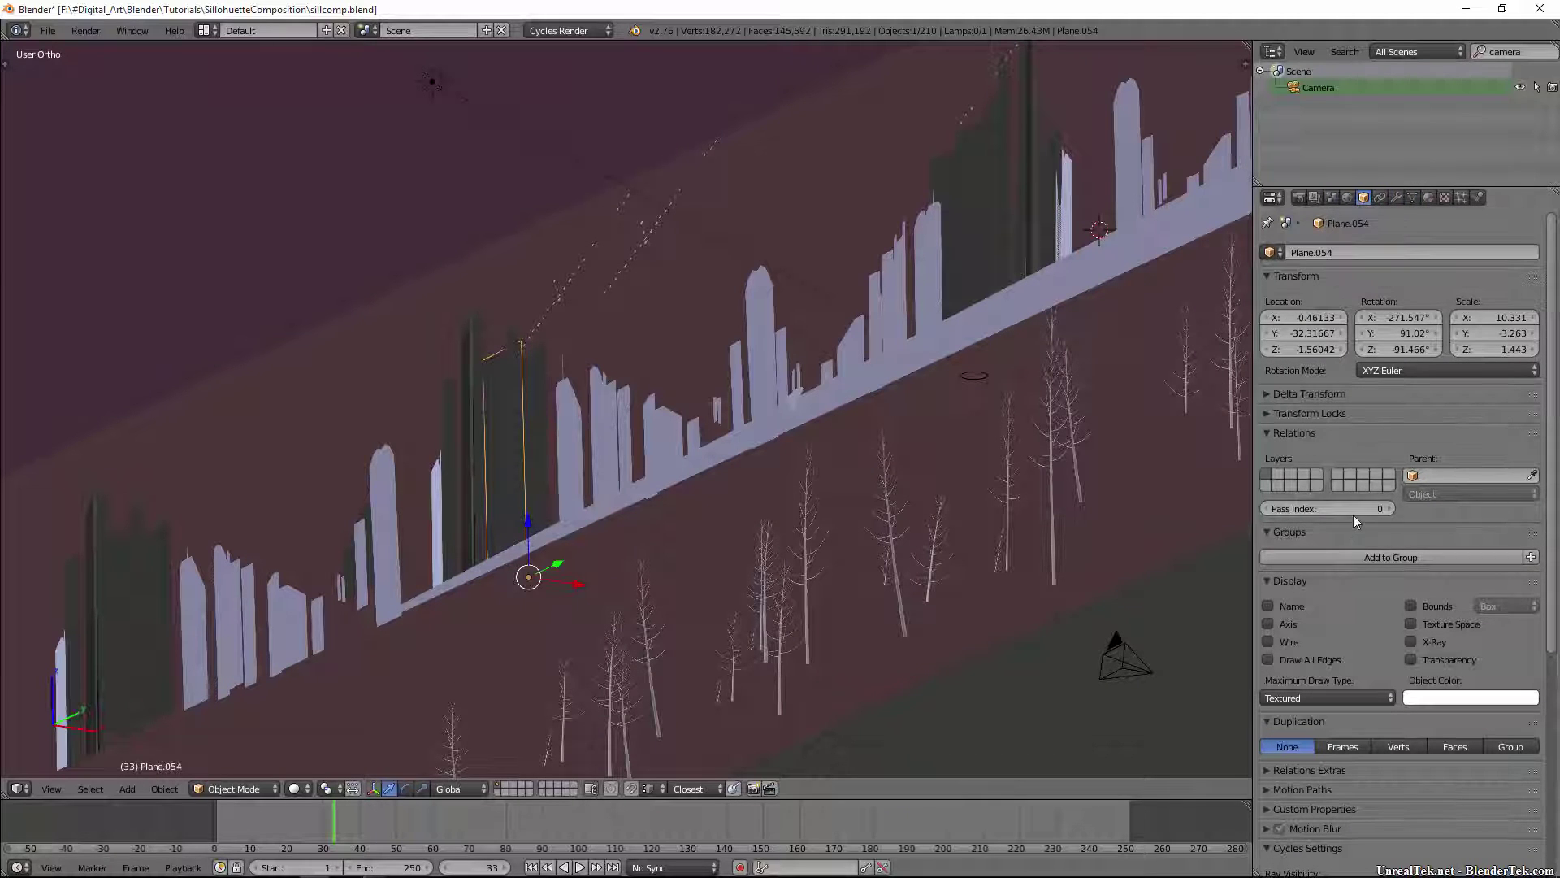
scroll(1353, 514, down, 10)
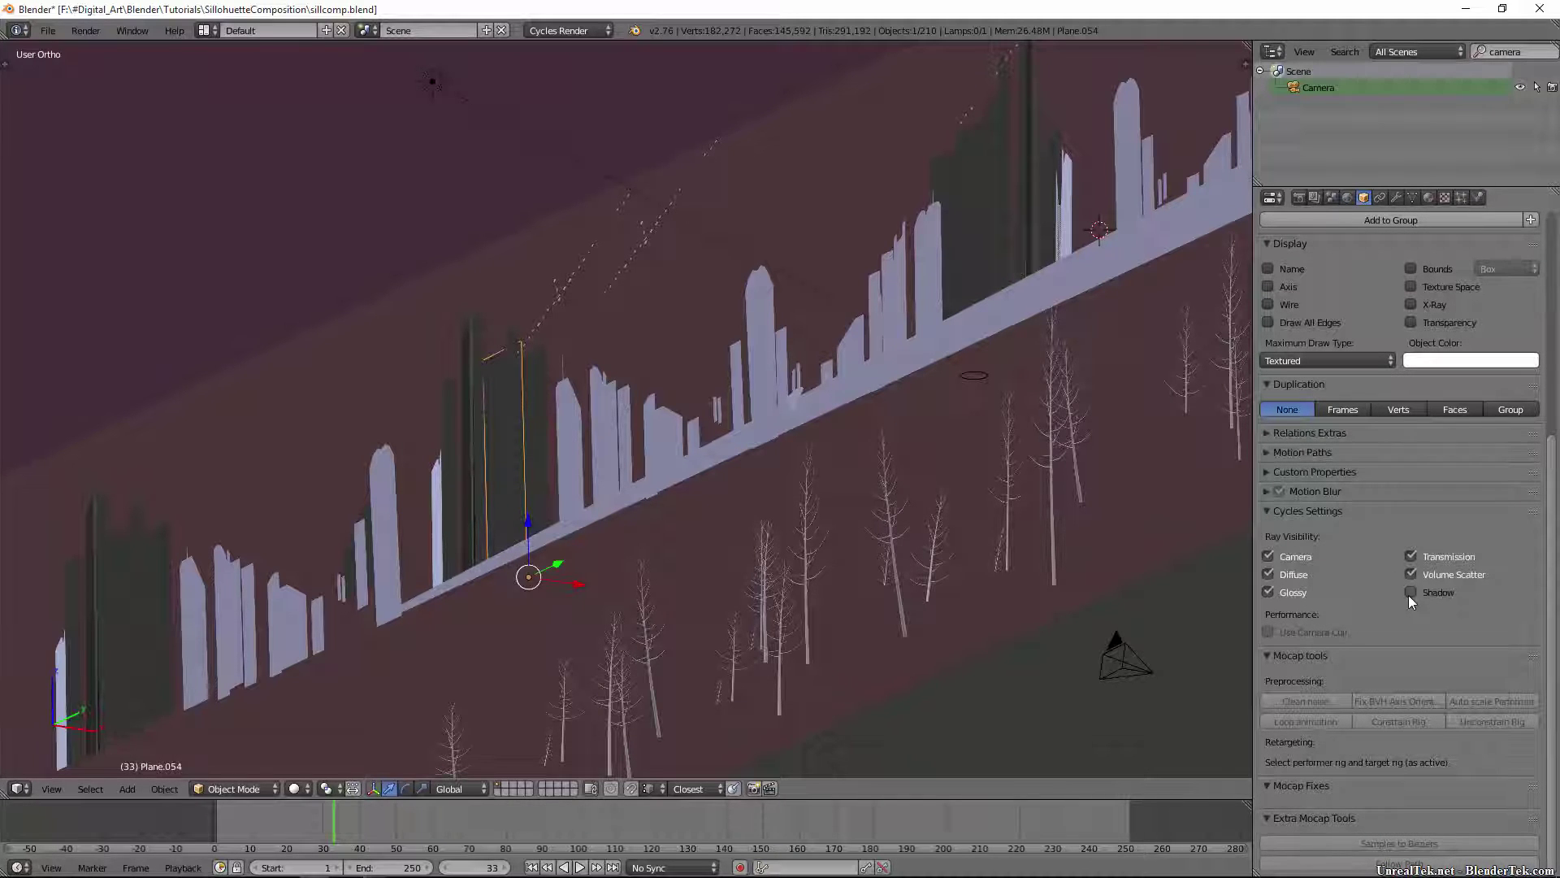
middle_drag(480, 518, 241, 580)
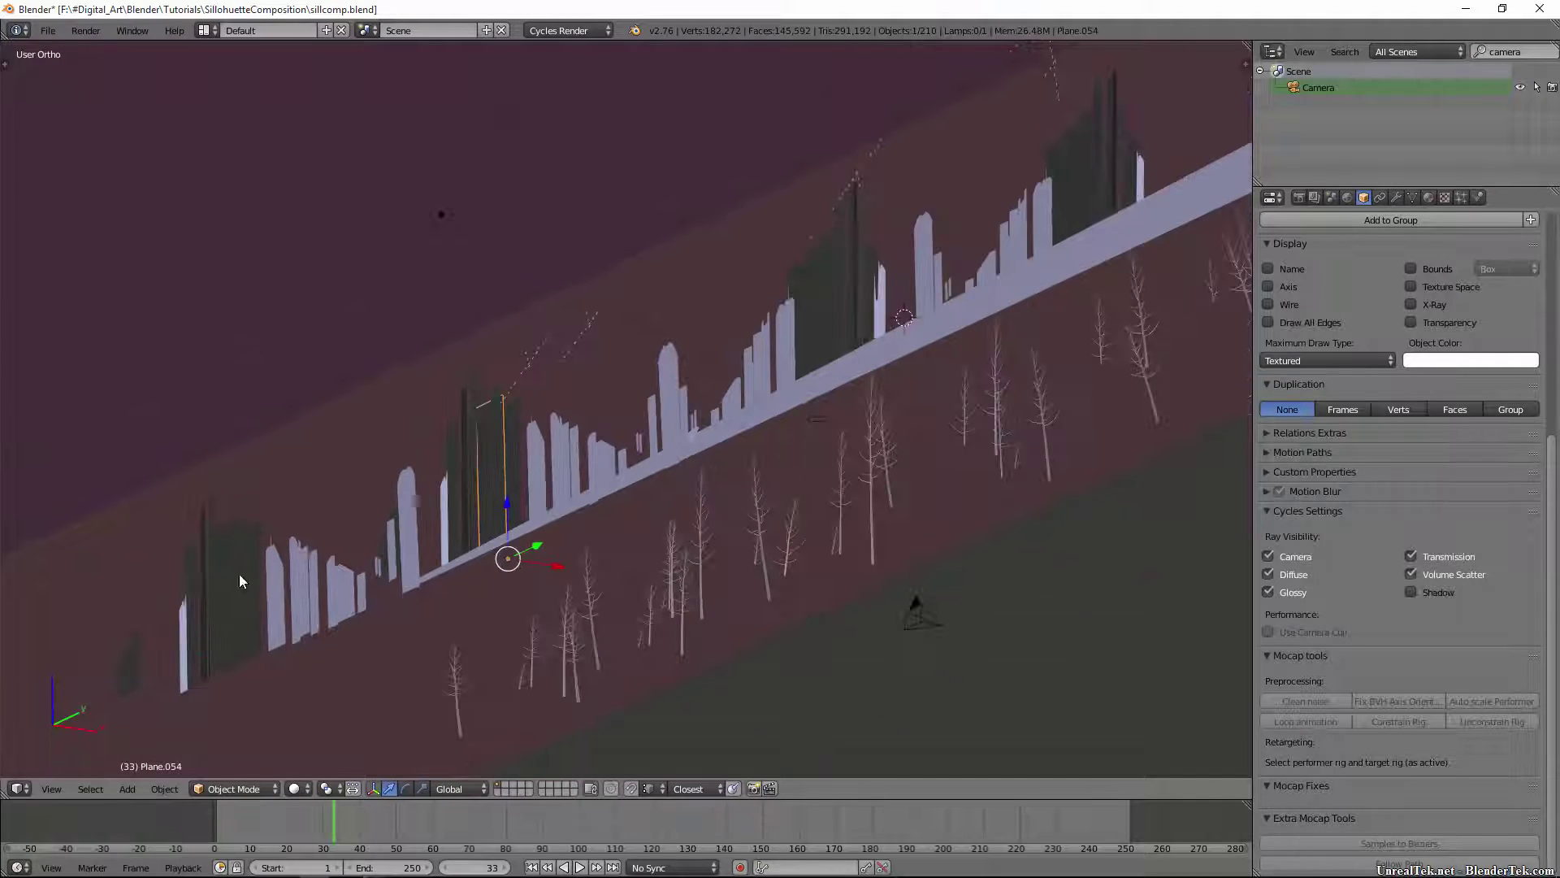
Inspect tree.005 and ground strip Plane.042, then return to the camera view with Numpad 0
key(c)
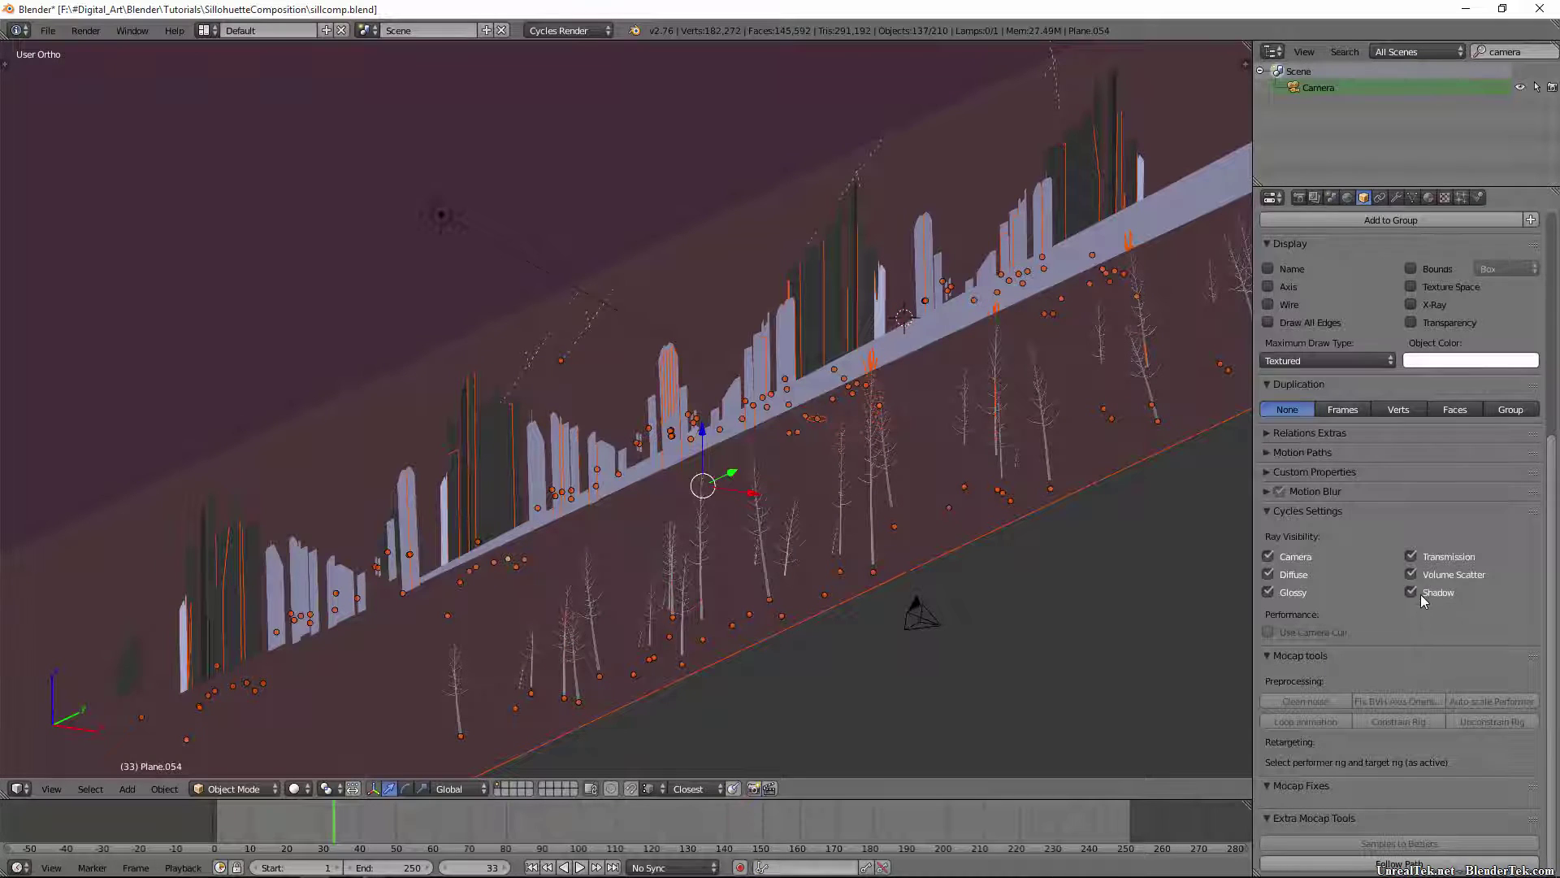
right_click(881, 471)
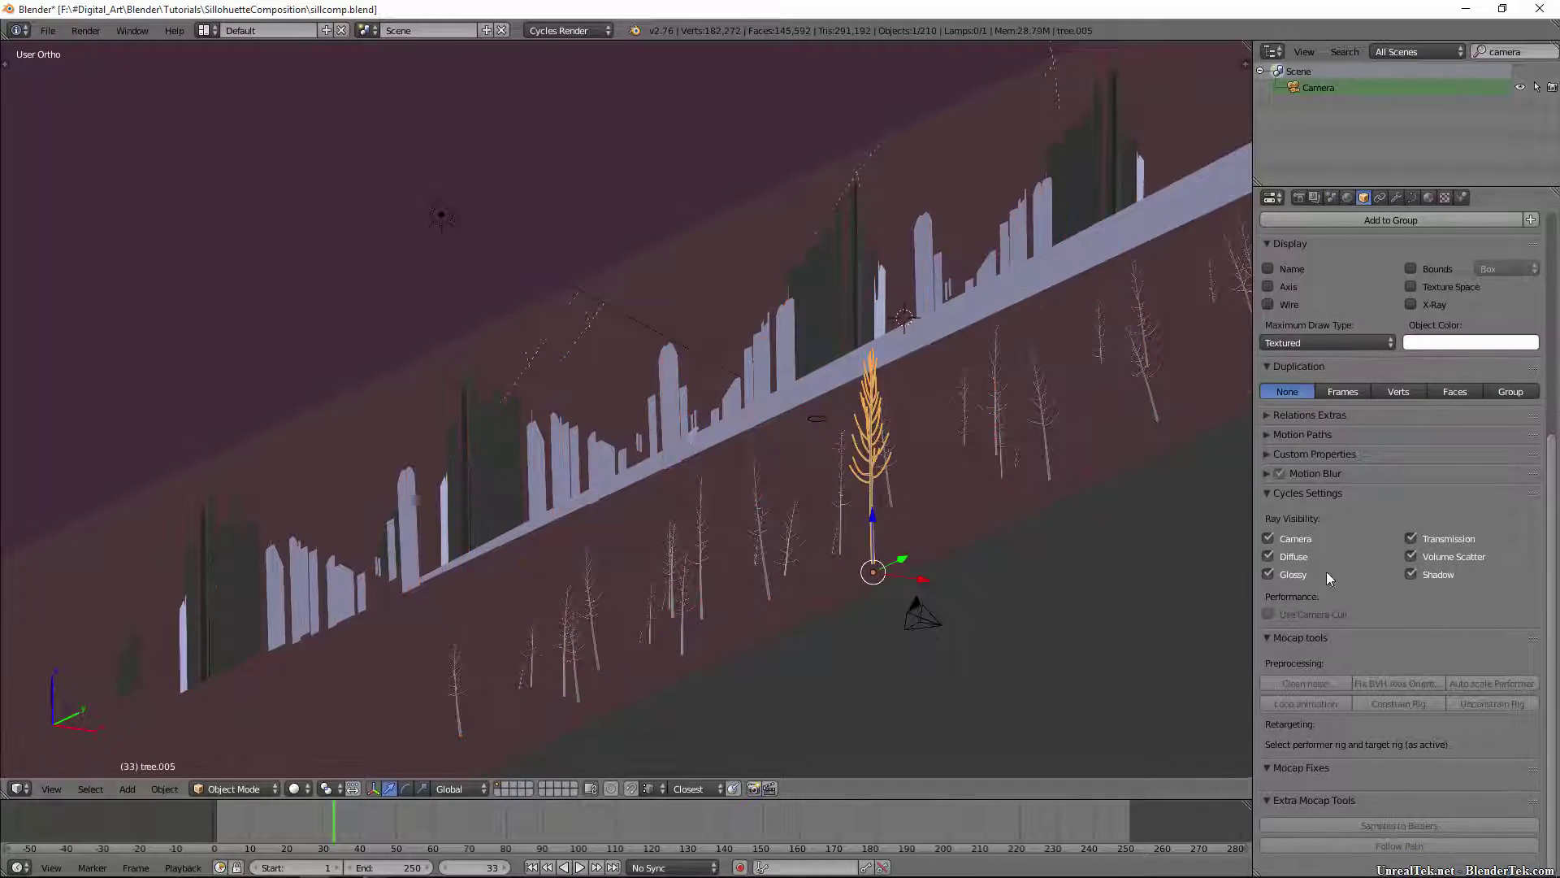
right_click(987, 319)
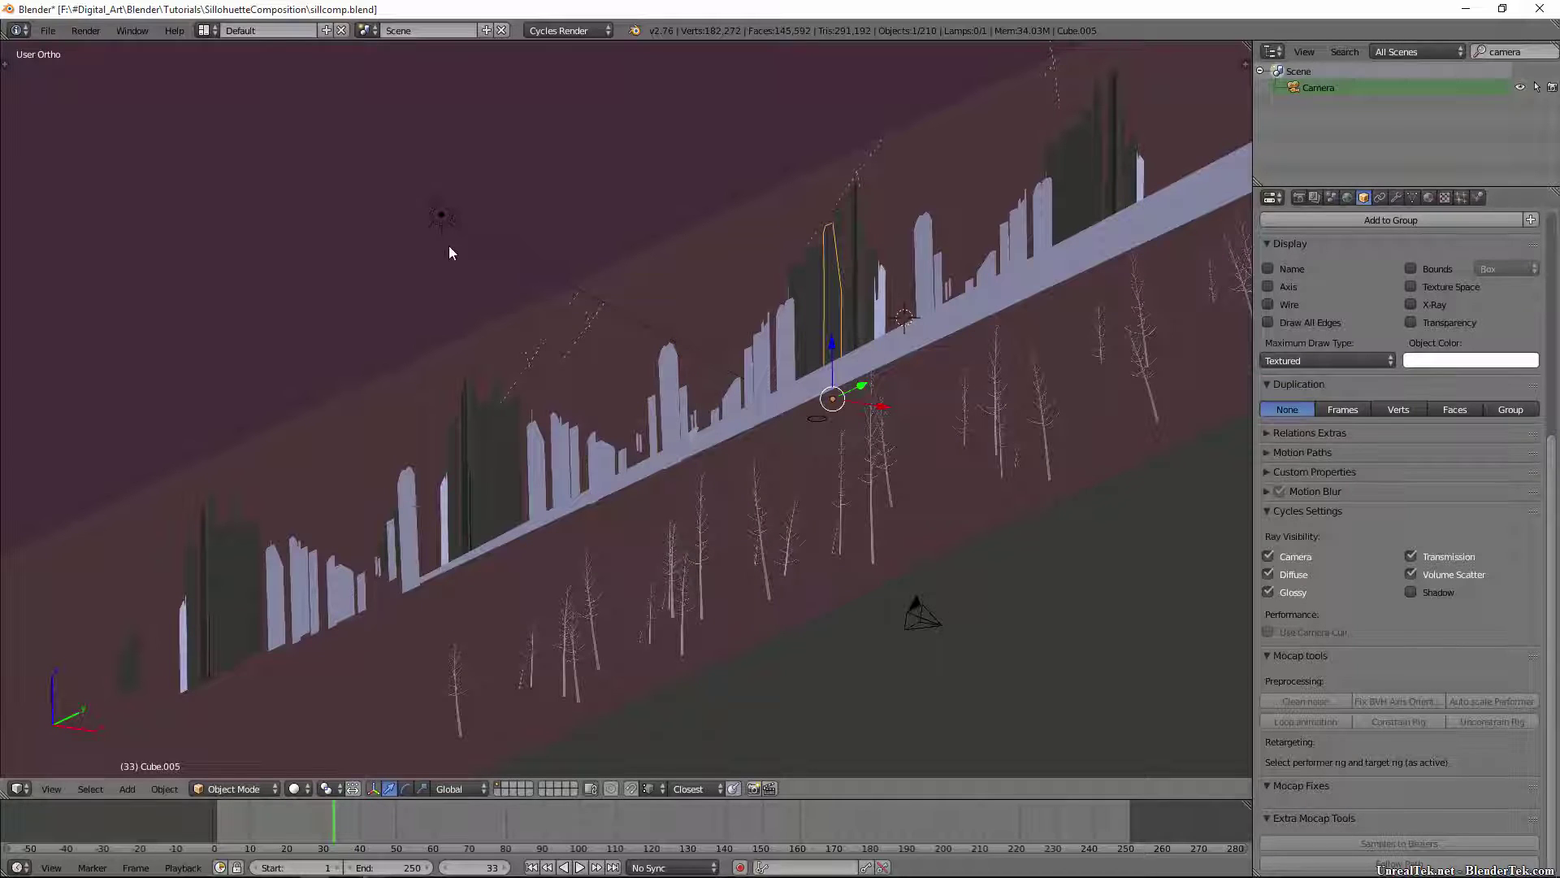
middle_drag(772, 470, 675, 543)
key(KP_0)
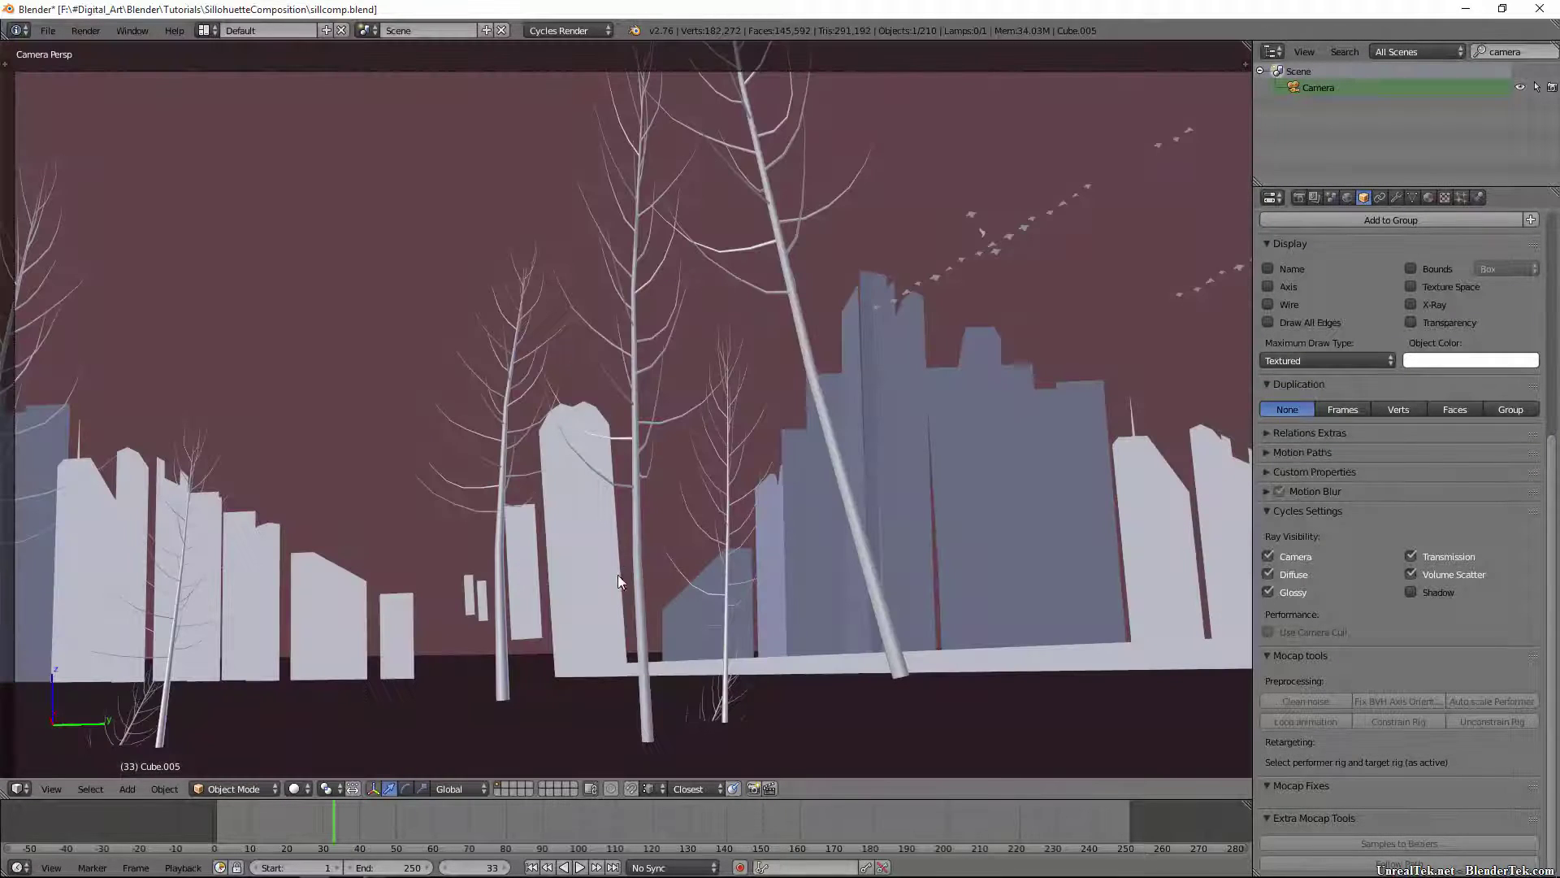
Play the camera animation and switch viewport shading from Material to Rendered
click(580, 868)
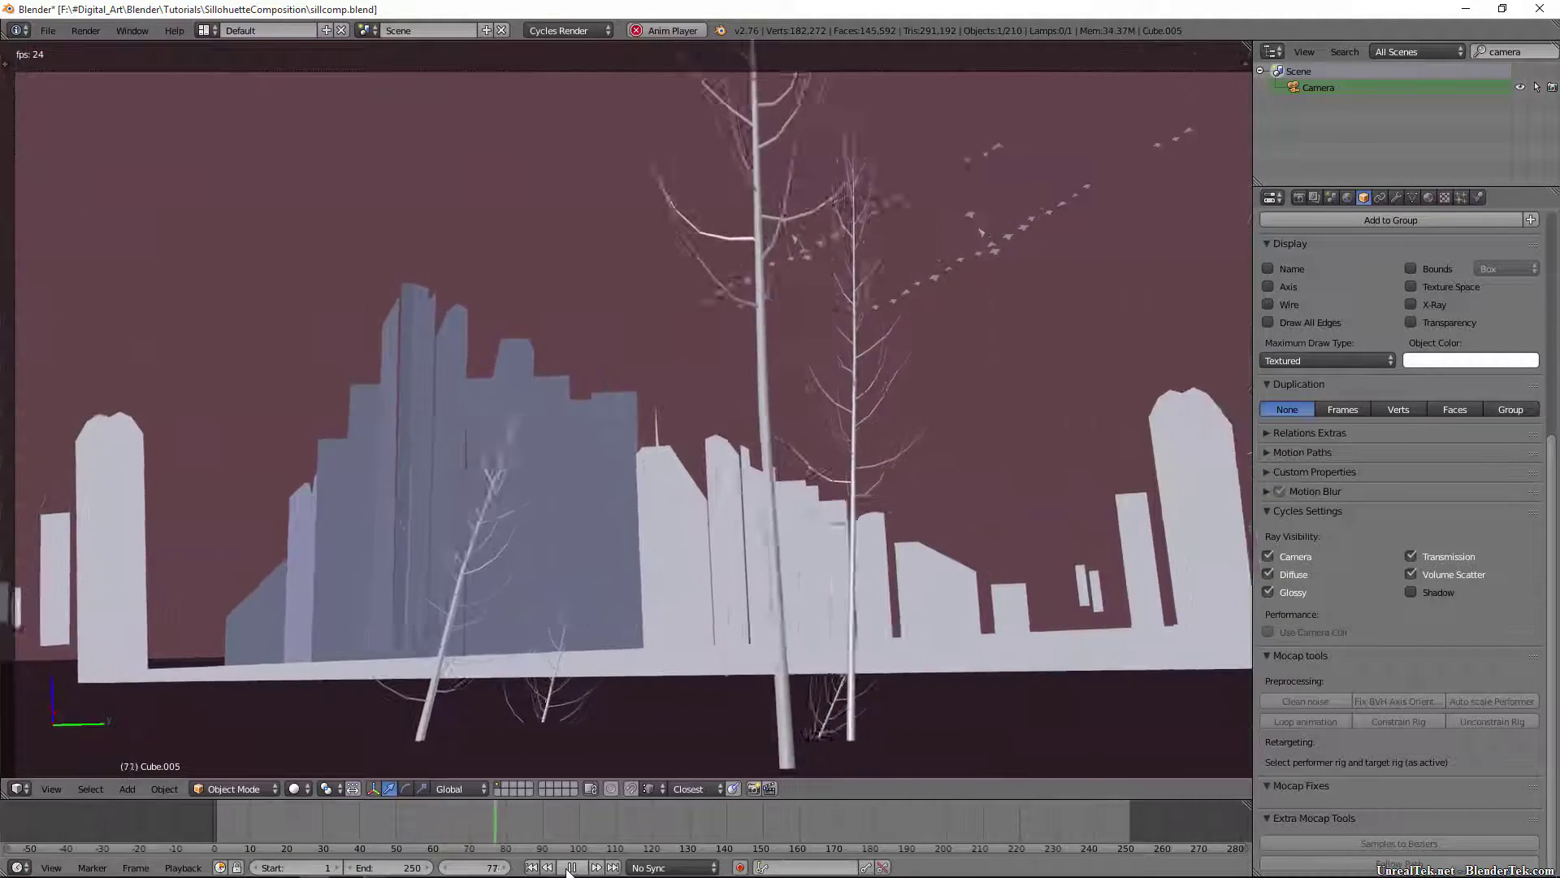
click(296, 790)
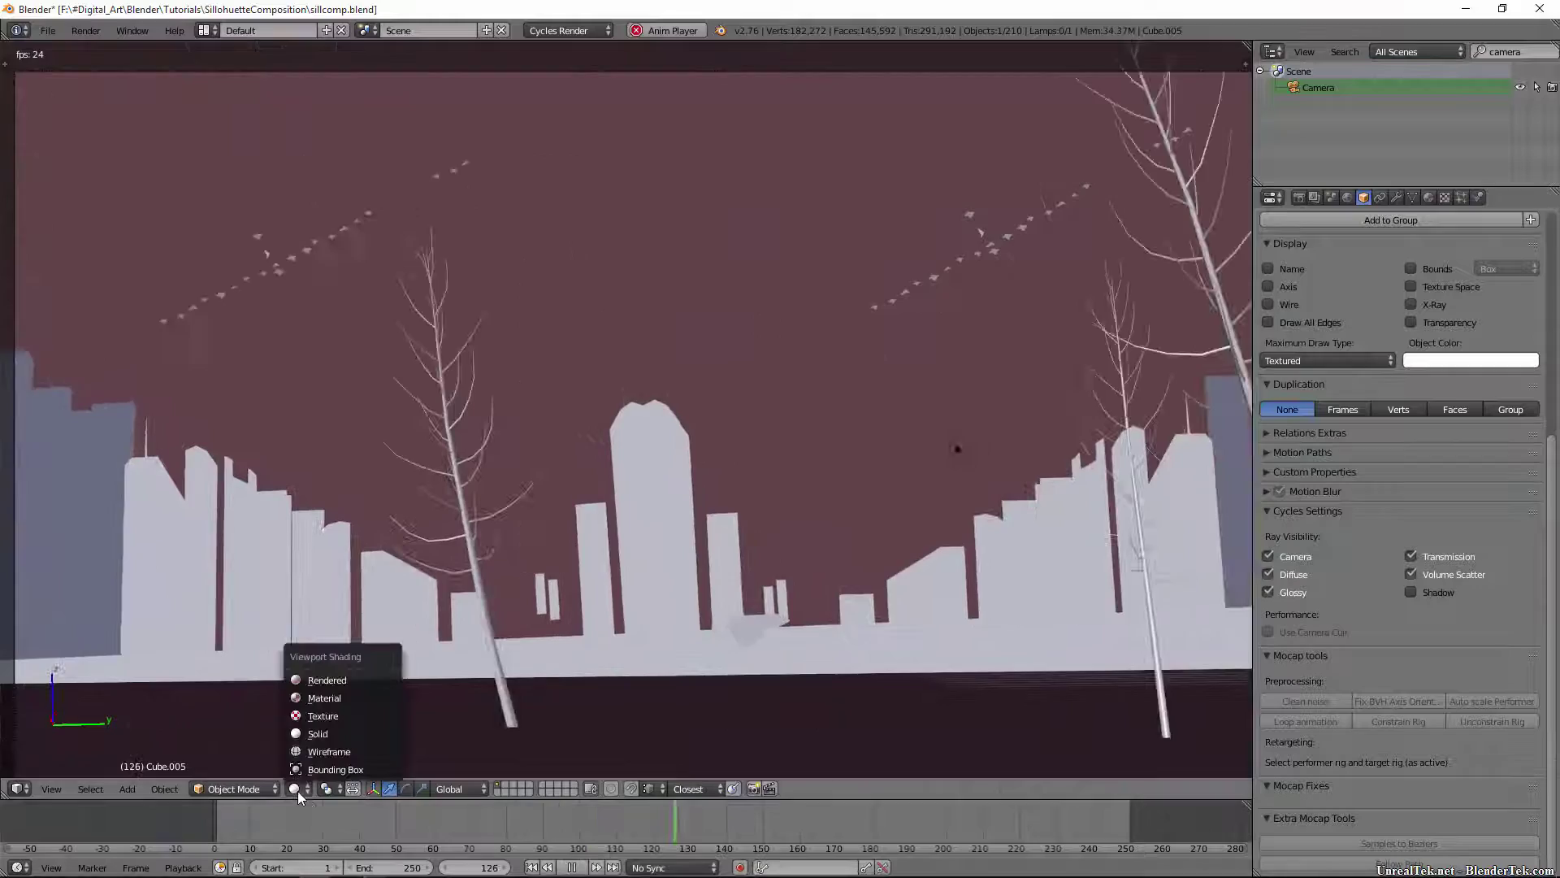
click(313, 697)
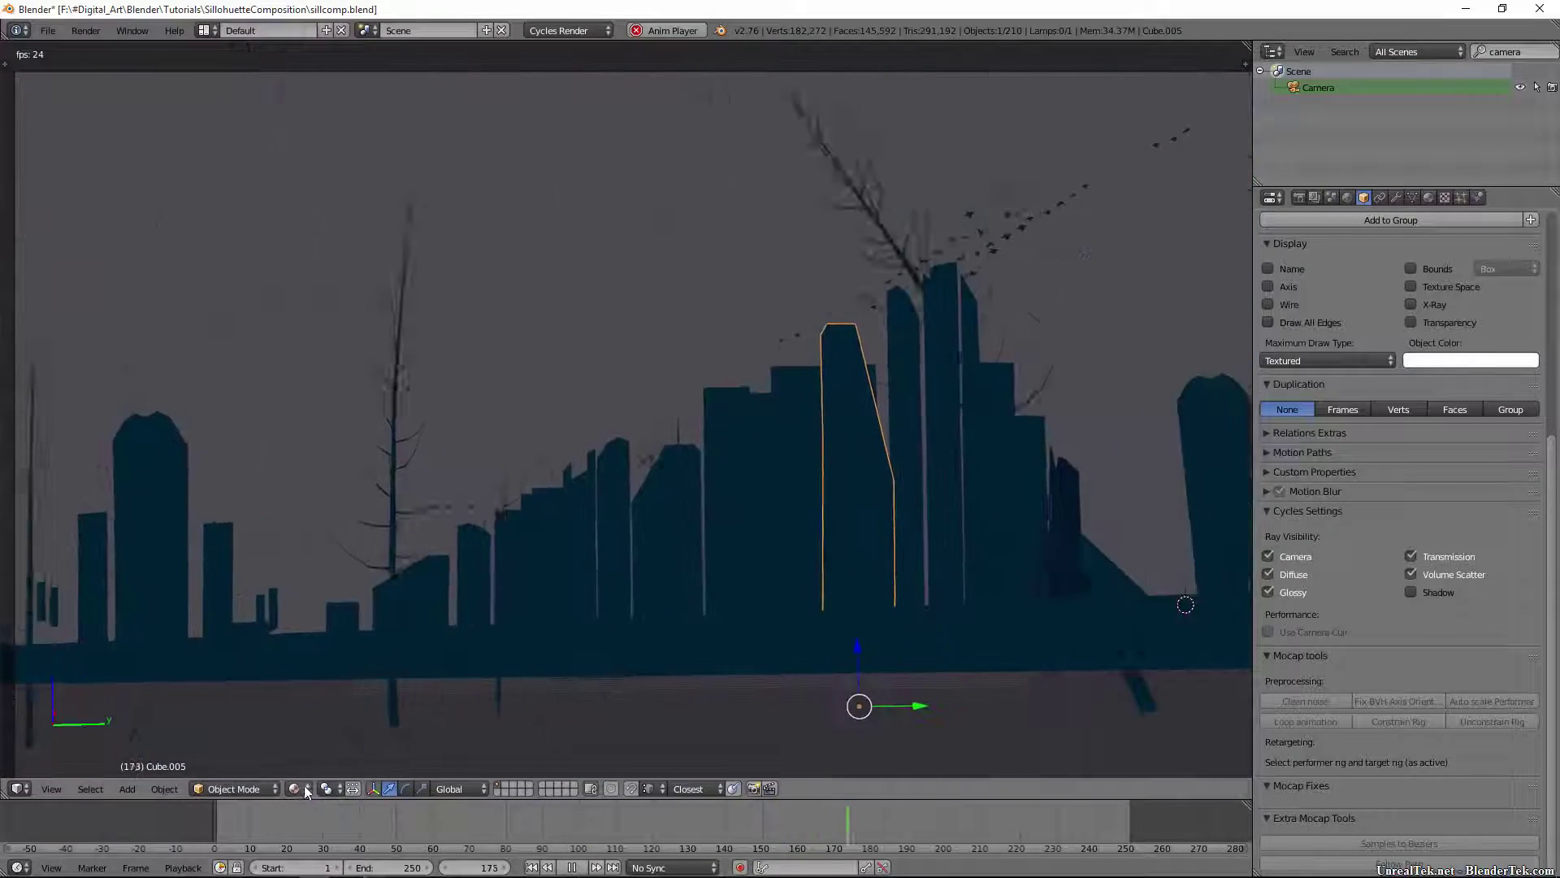
click(304, 785)
click(327, 683)
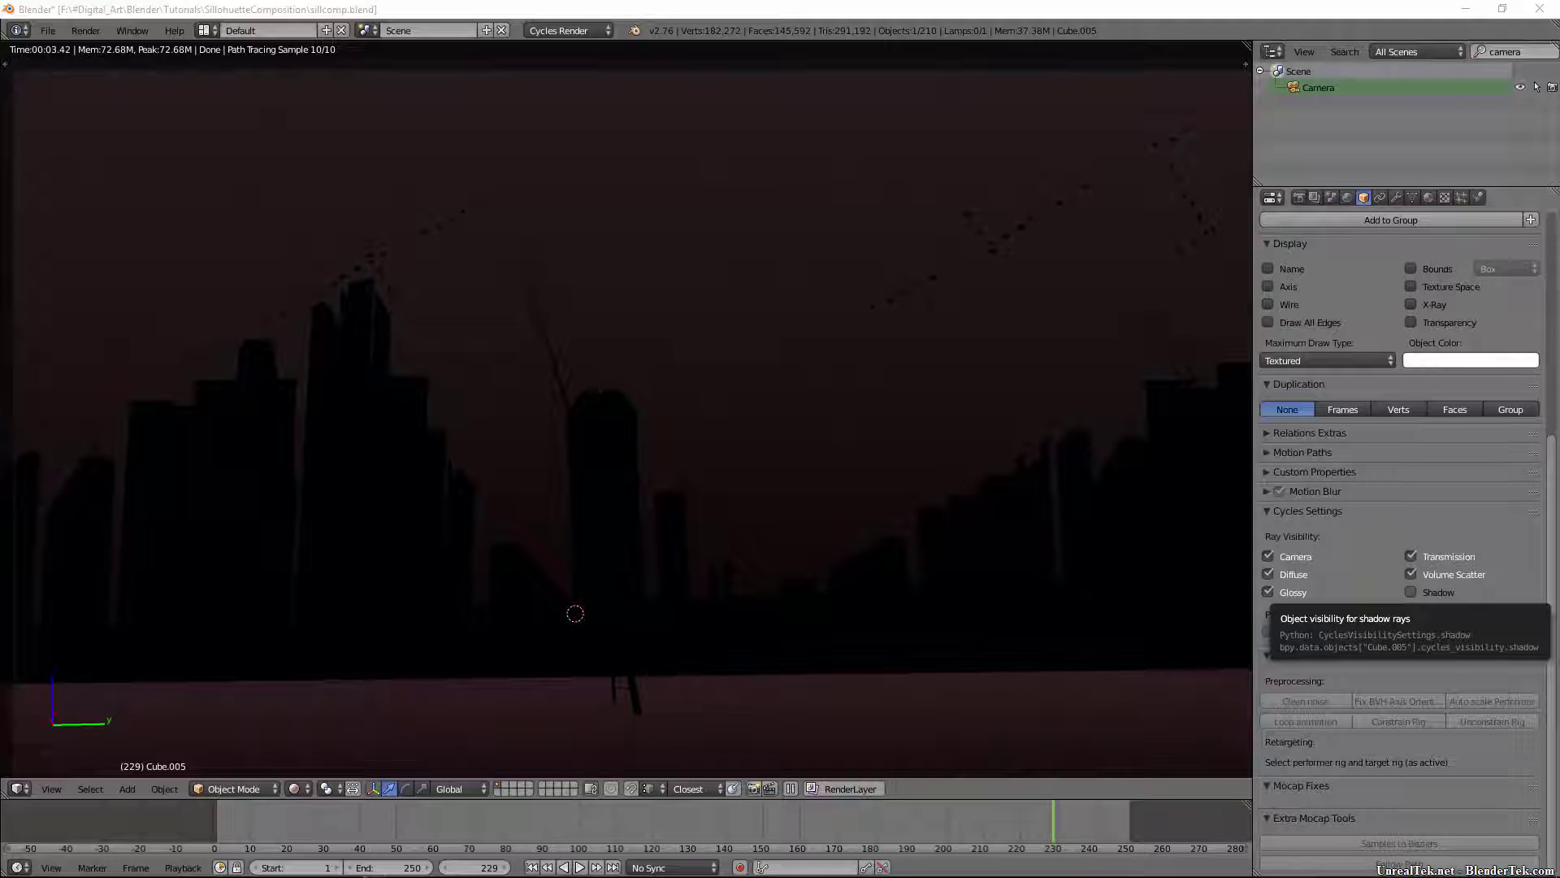
Switch the viewport back to Material shading
click(294, 788)
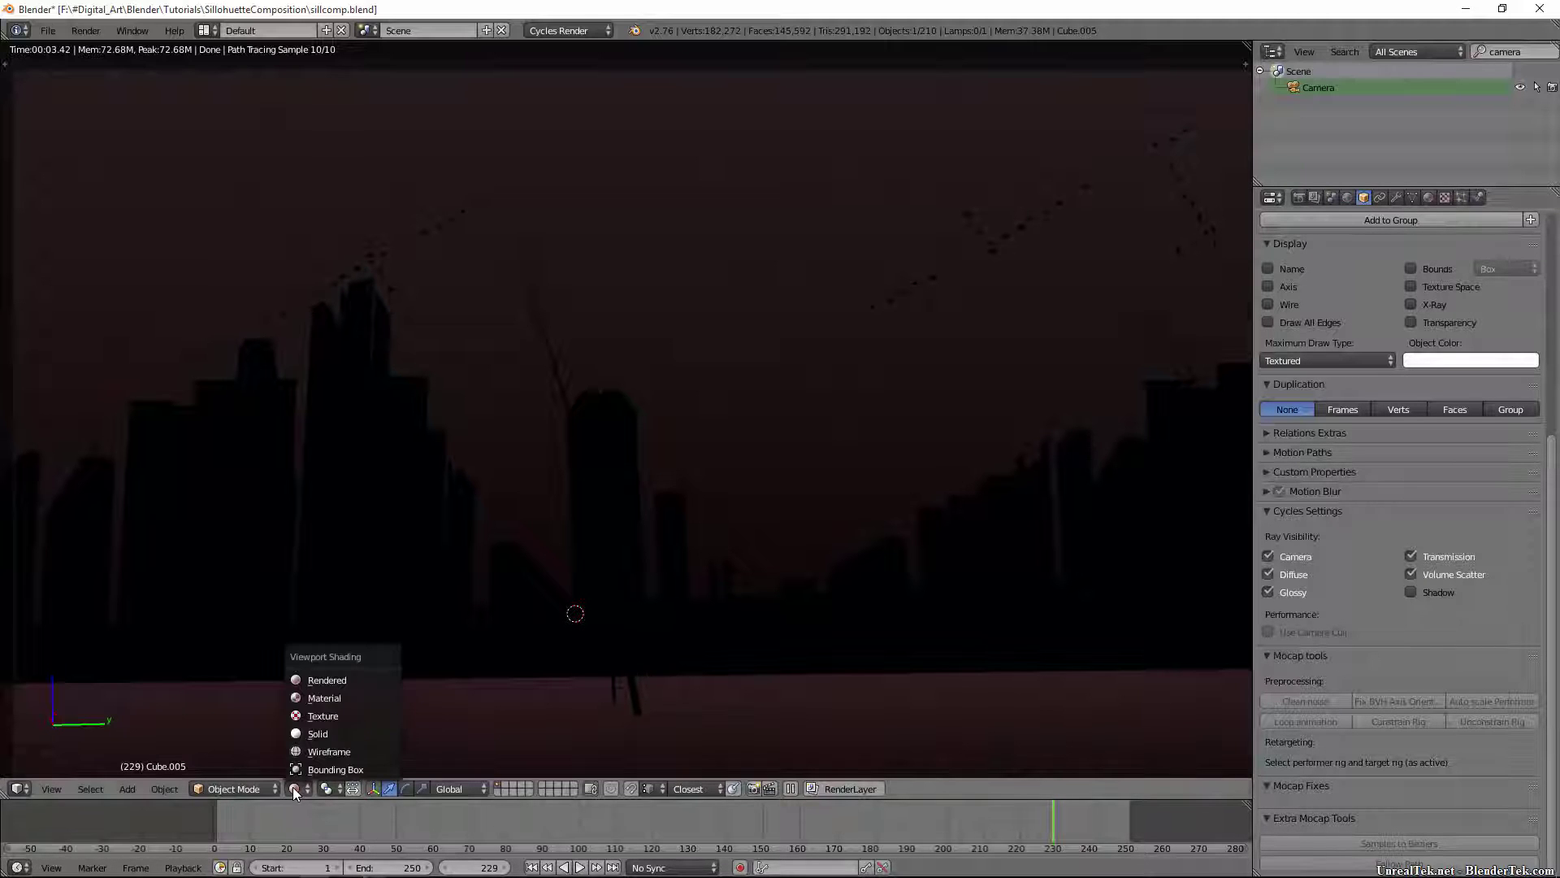
click(330, 700)
scroll(881, 548, down, 3)
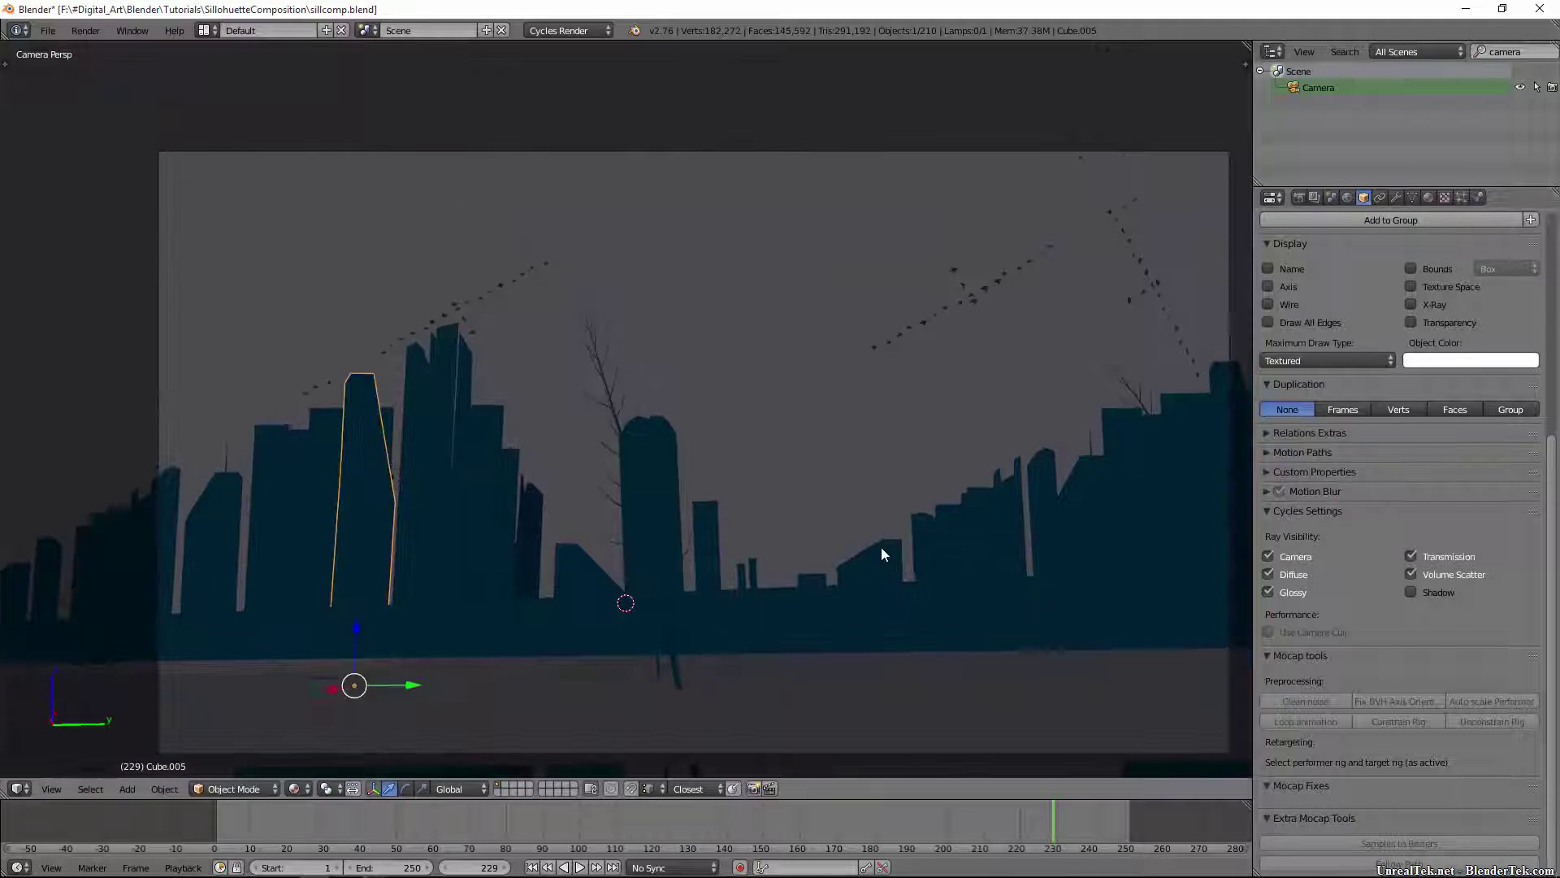
scroll(897, 598, up, 2)
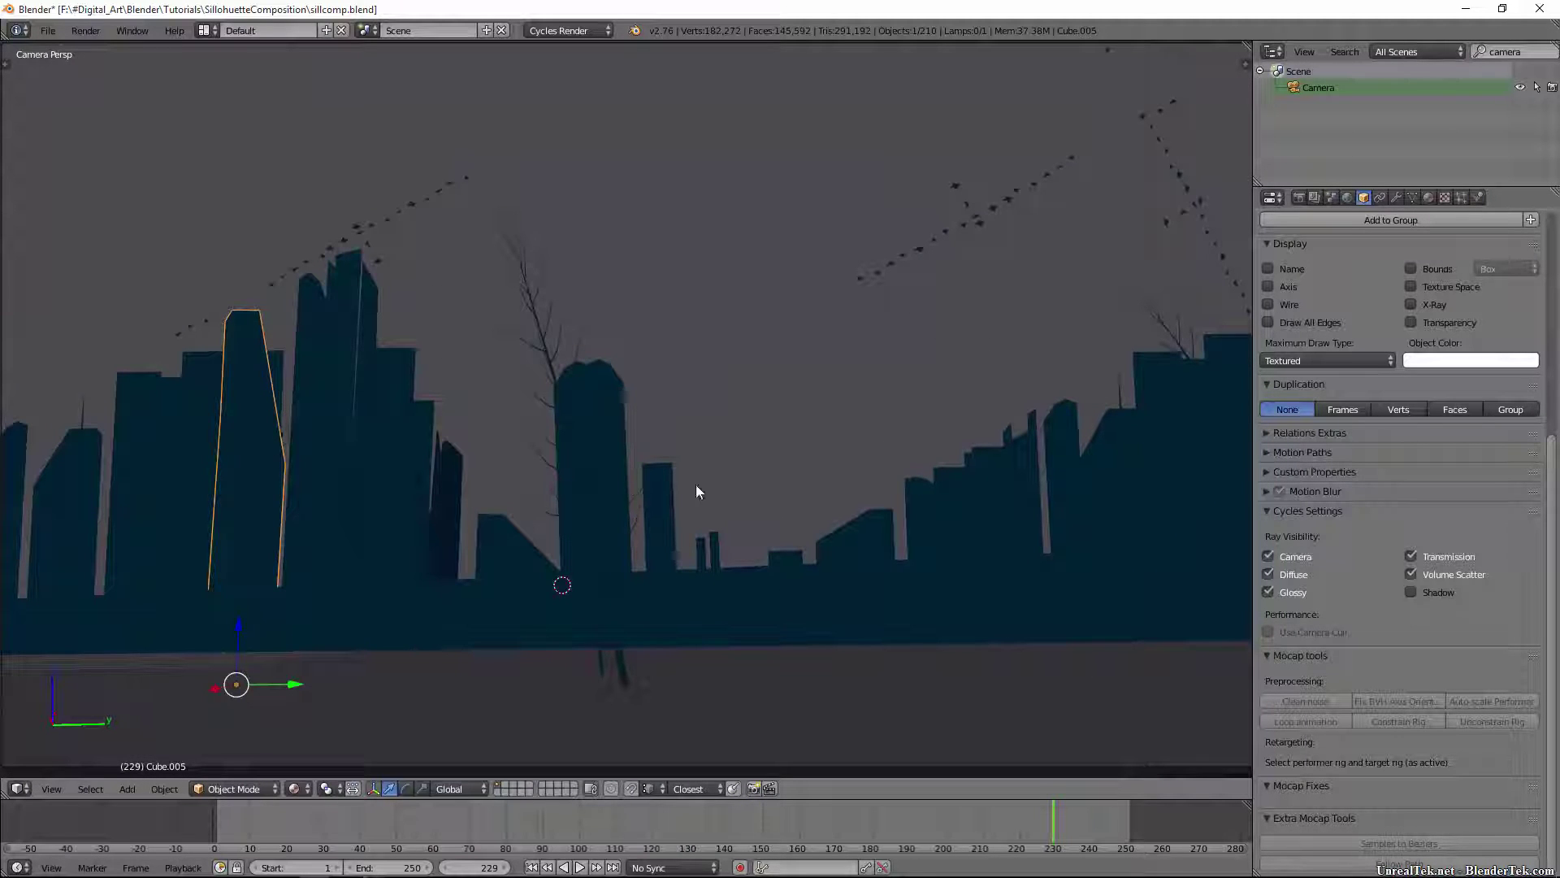
Select buildings Plane.109, Plane.107 and Plane.013 in turn to check their settings
right_click(931, 572)
right_click(1002, 515)
right_click(1144, 486)
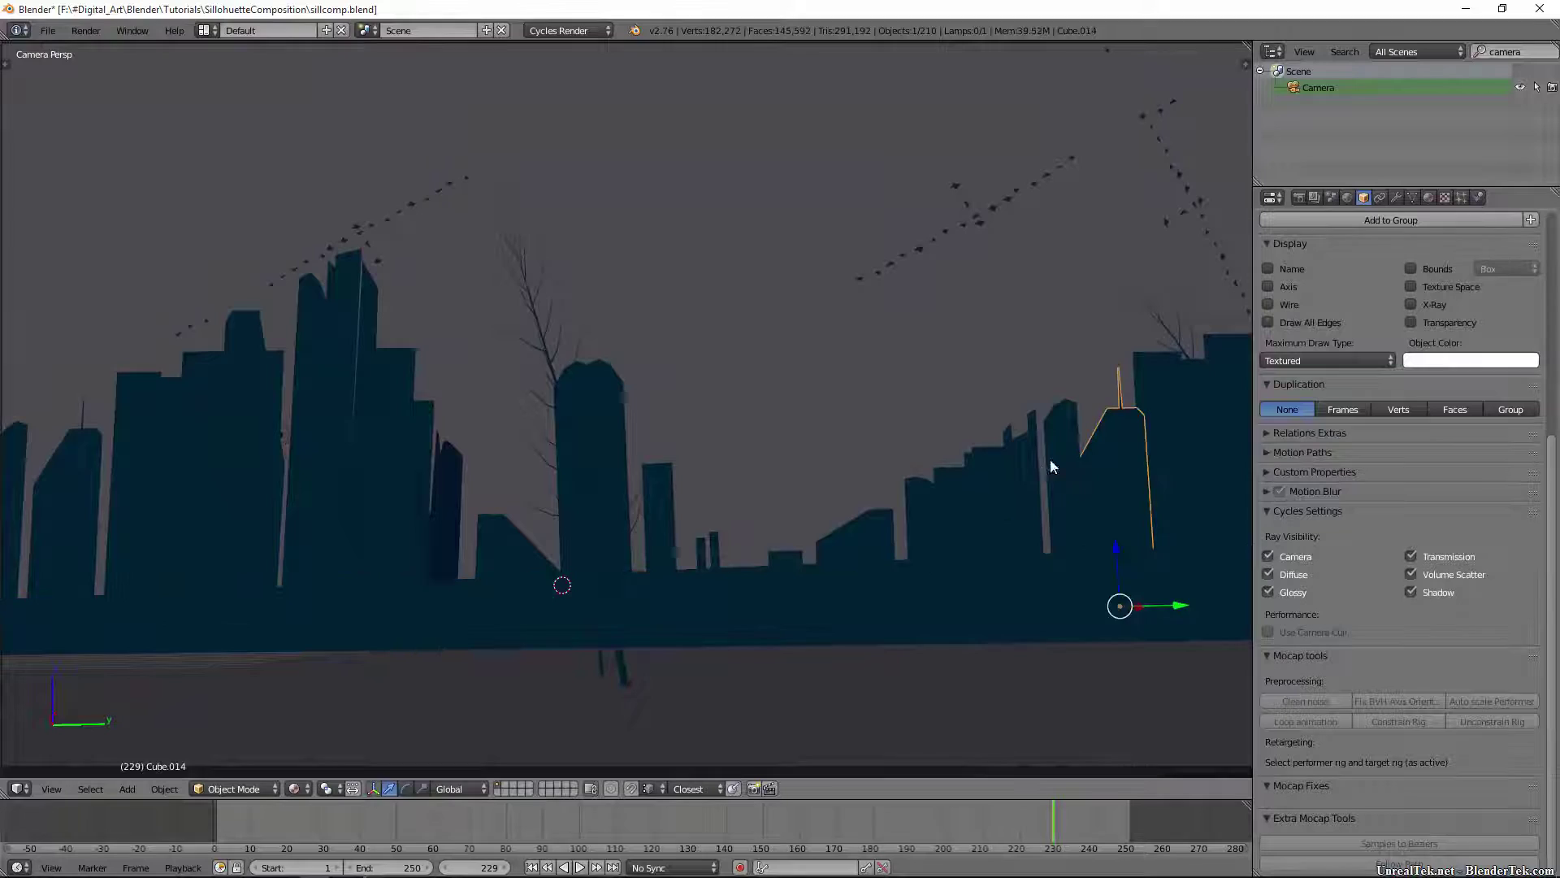
right_click(1008, 462)
right_click(1006, 458)
right_click(996, 450)
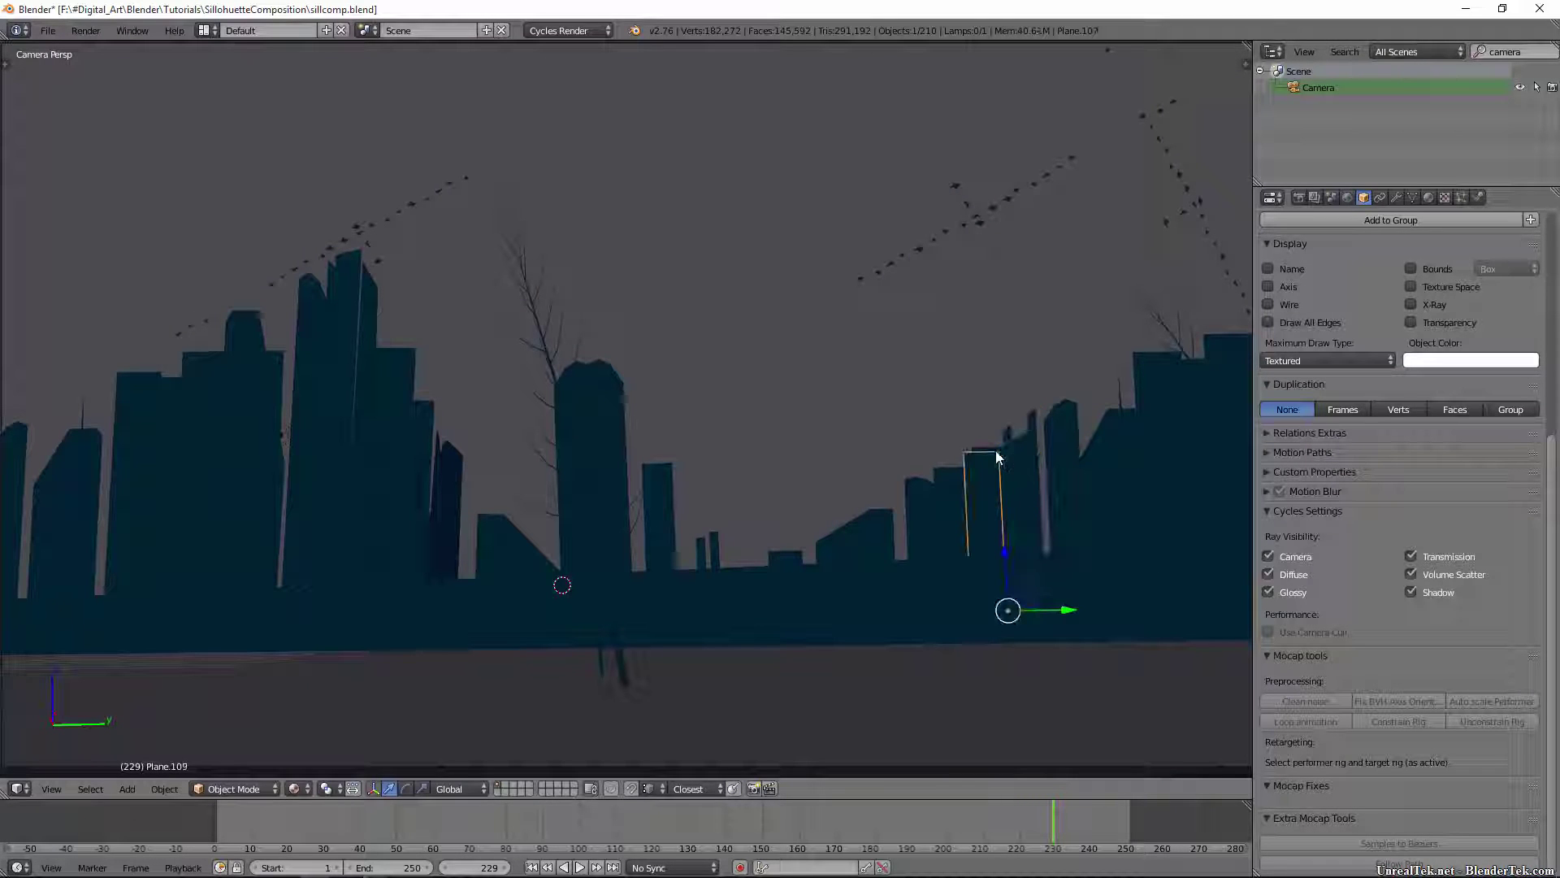
right_click(967, 454)
shift+right_click(330, 345)
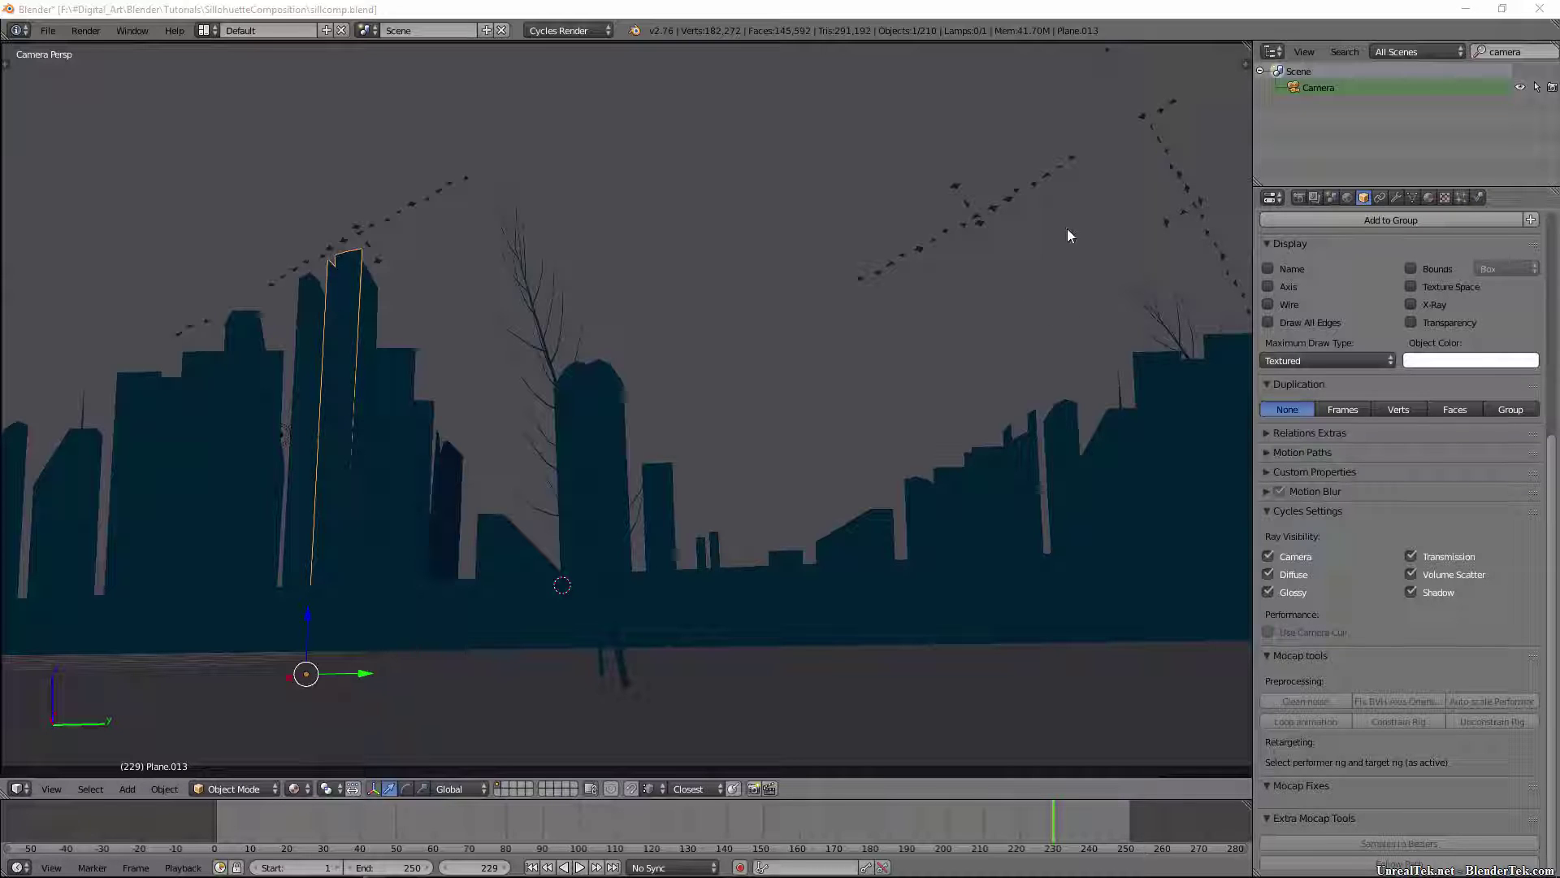
Make the camera active, show its data settings, and fit and recentre the camera view
click(1321, 88)
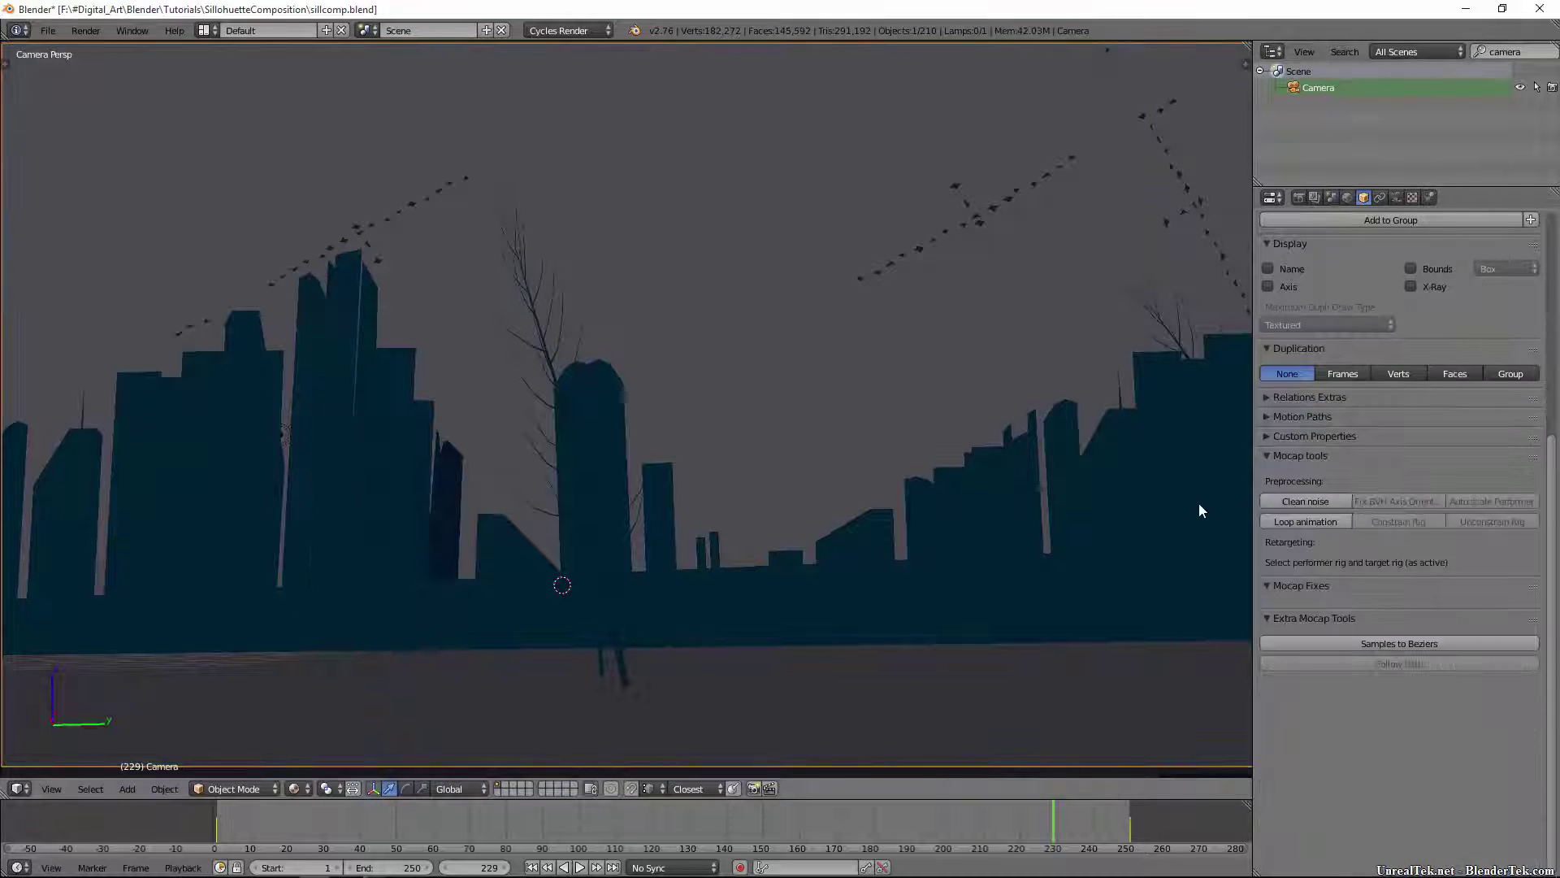
scroll(1414, 528, up, 10)
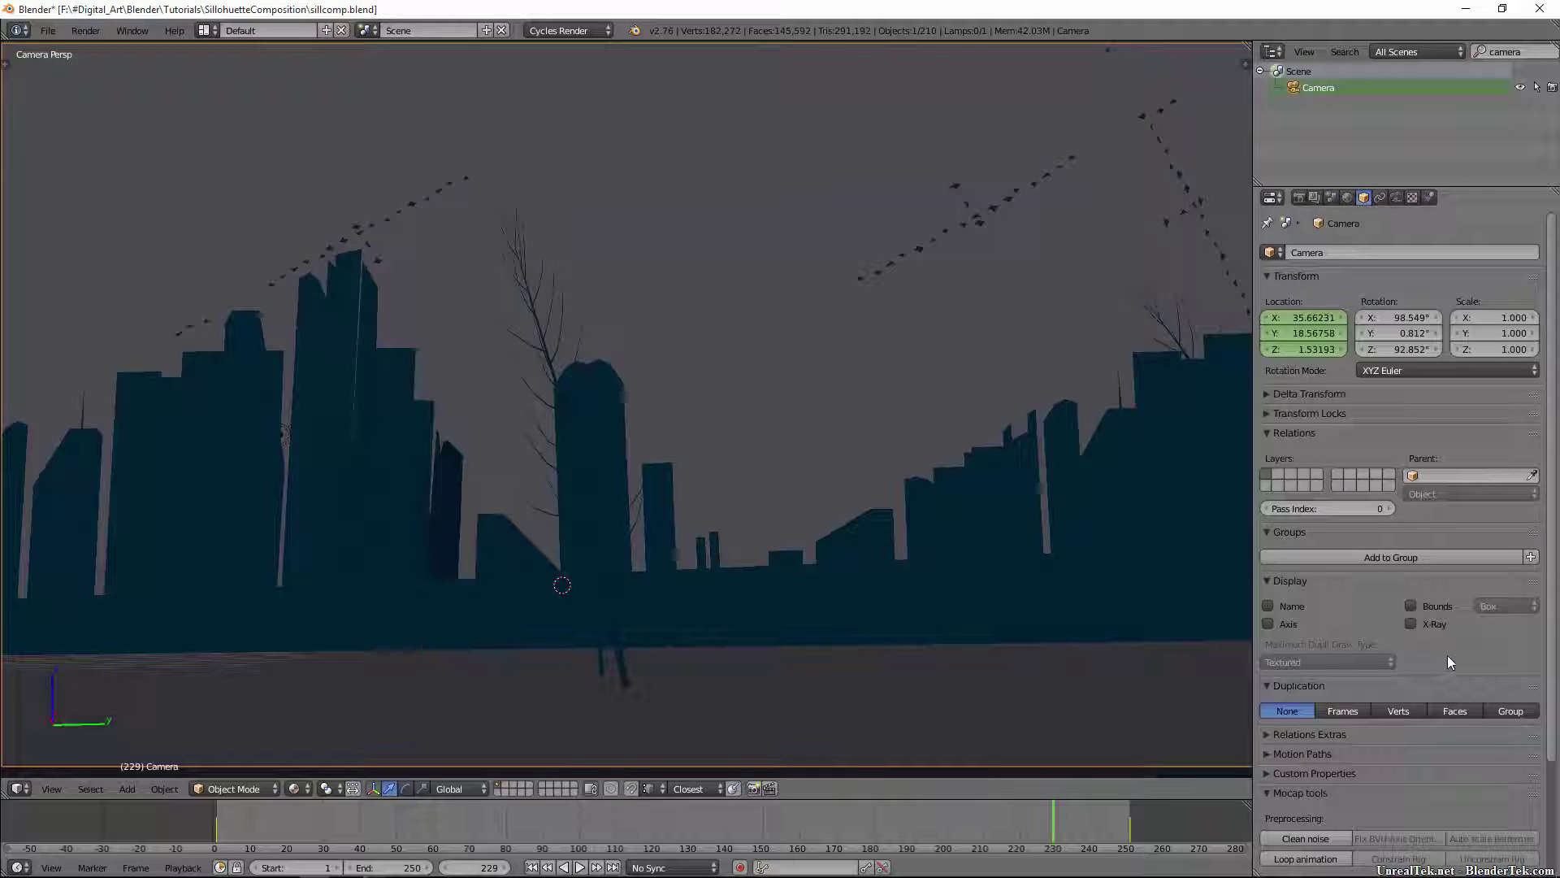
click(1396, 198)
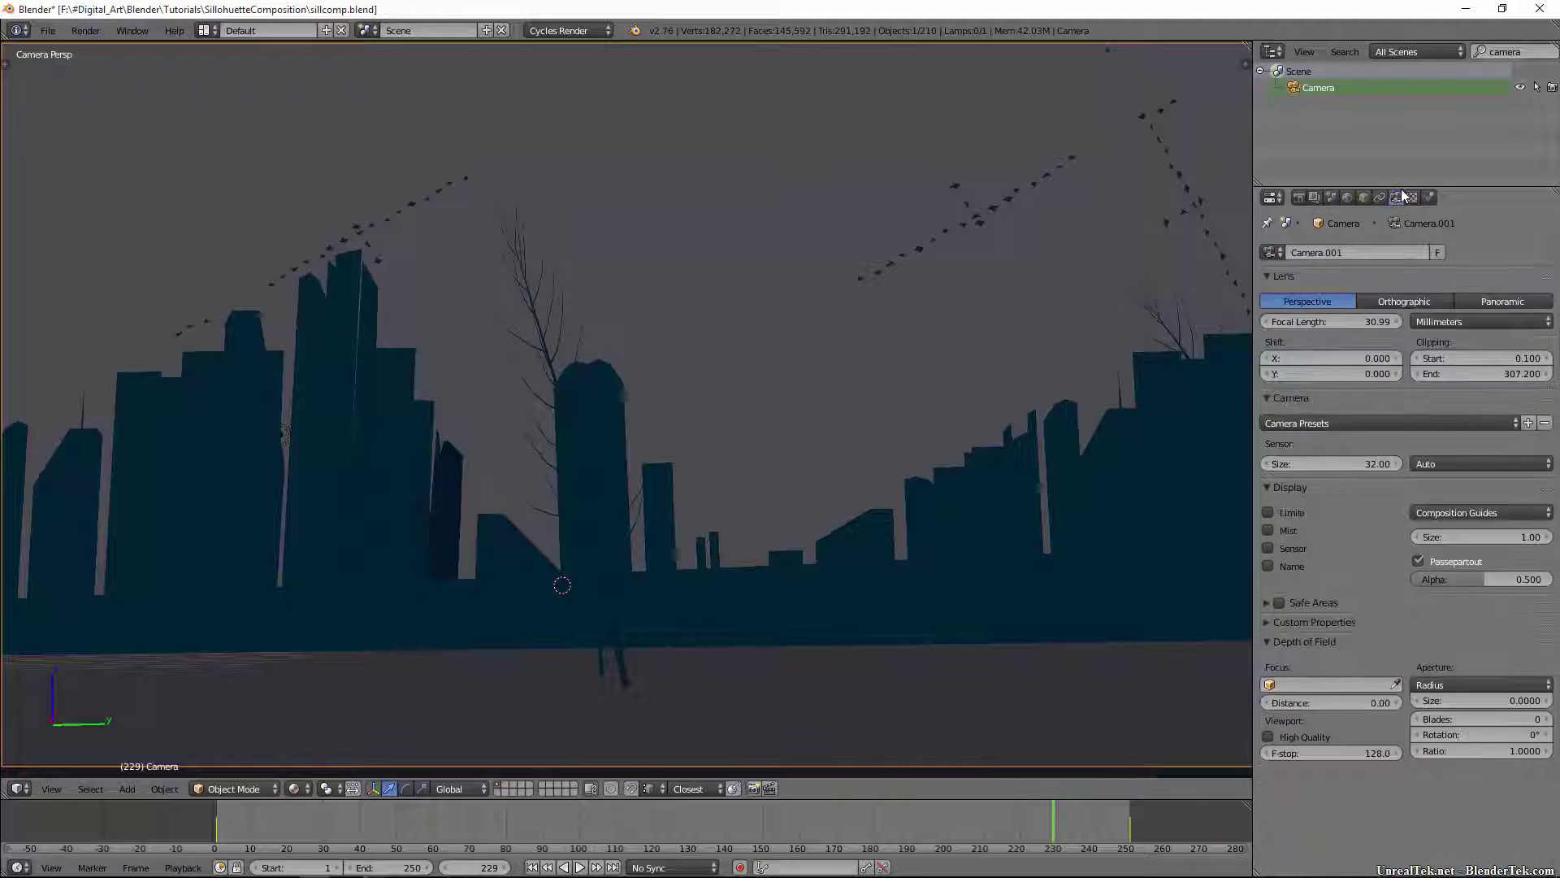
right_click(1328, 86)
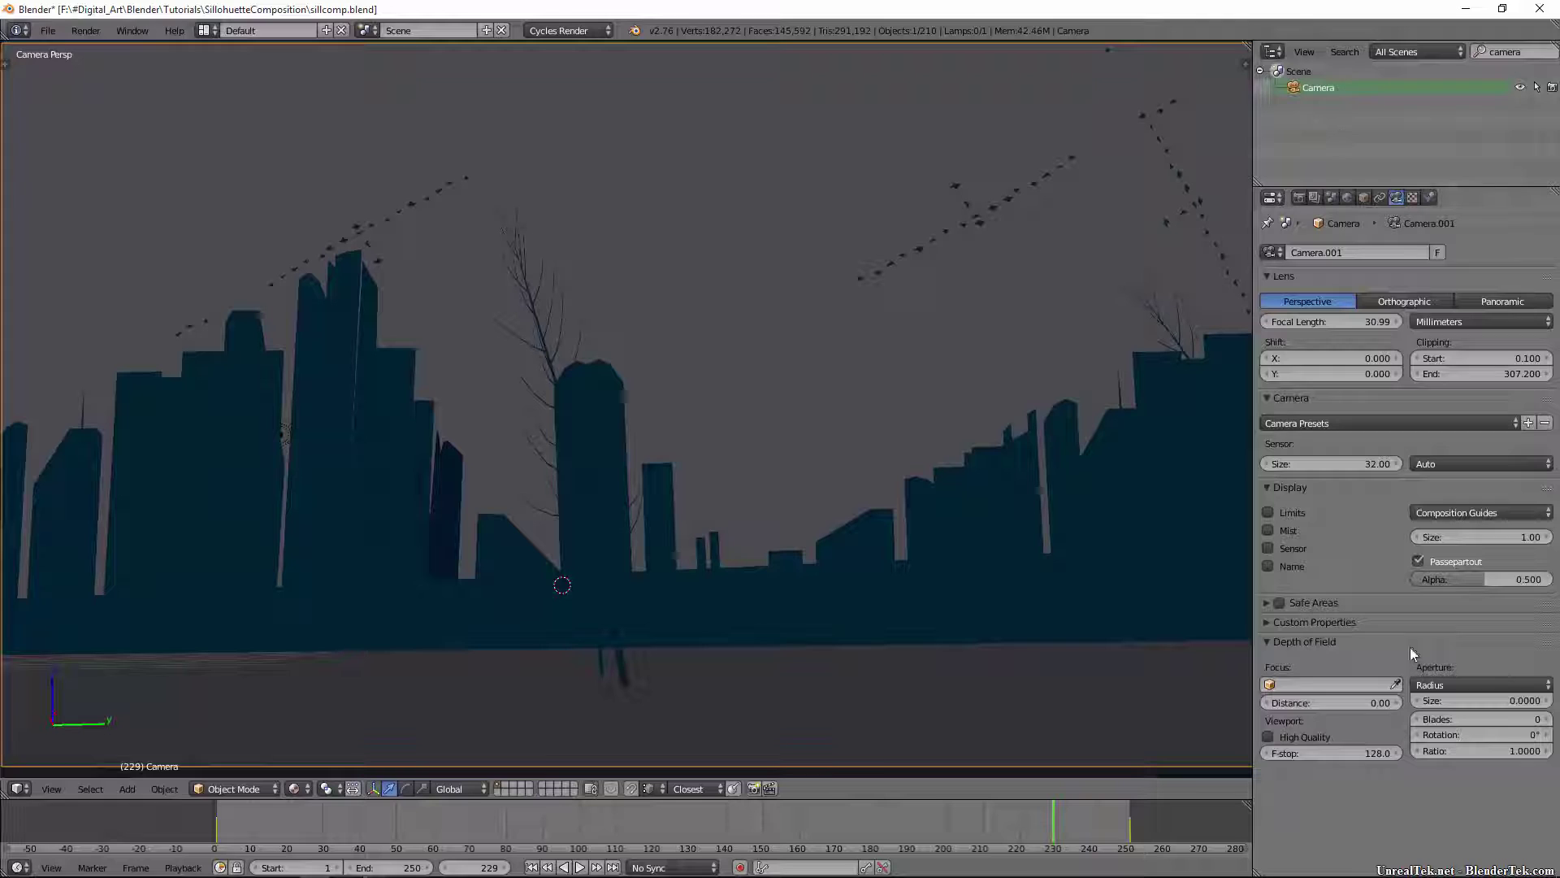
click(1456, 514)
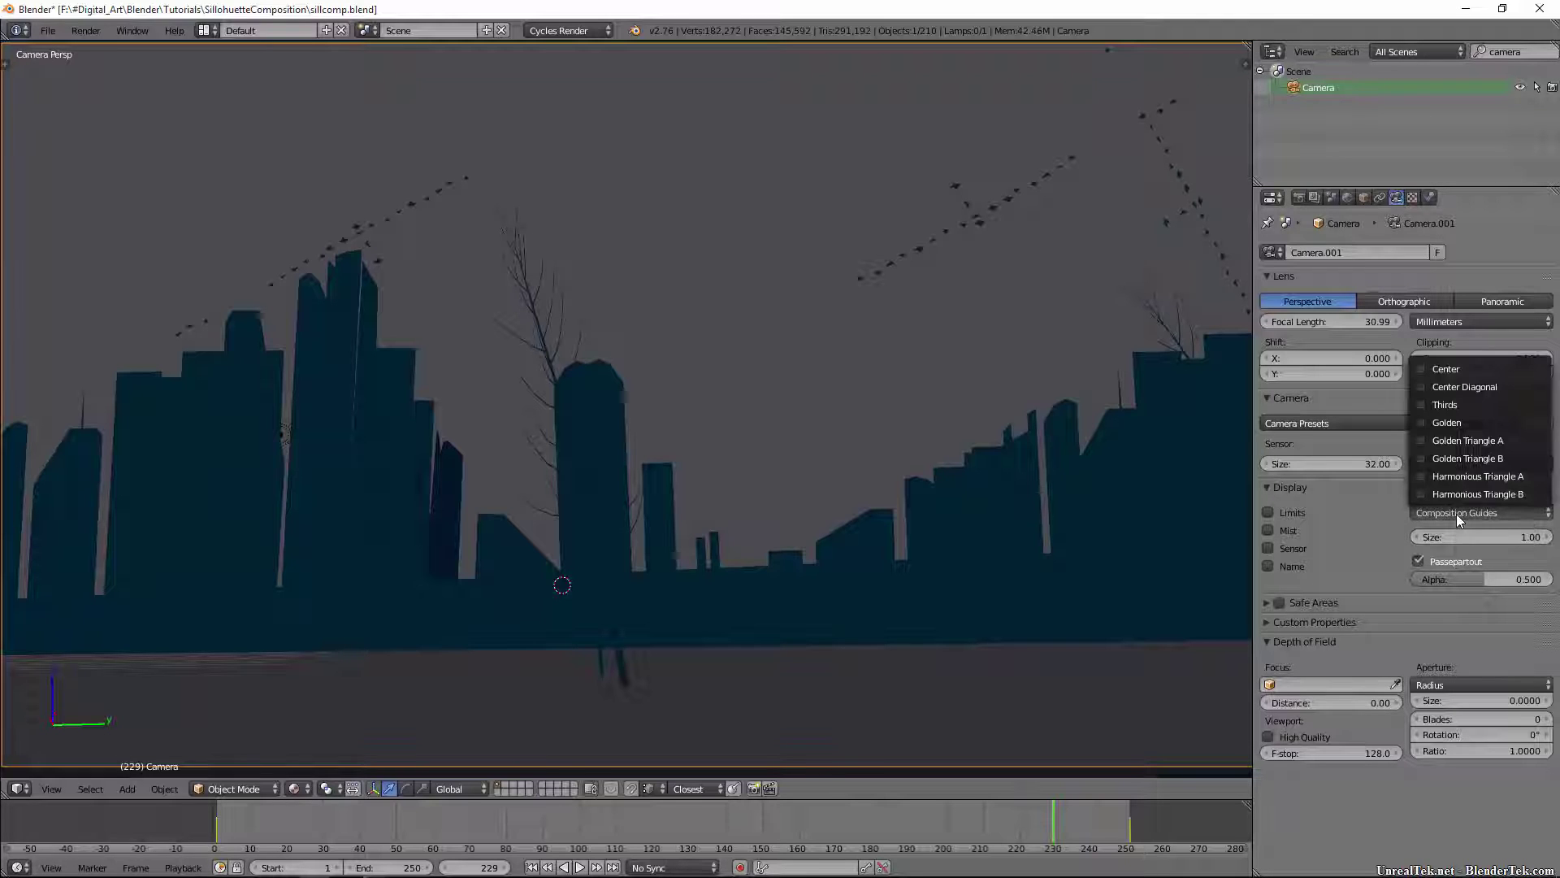
key(Escape)
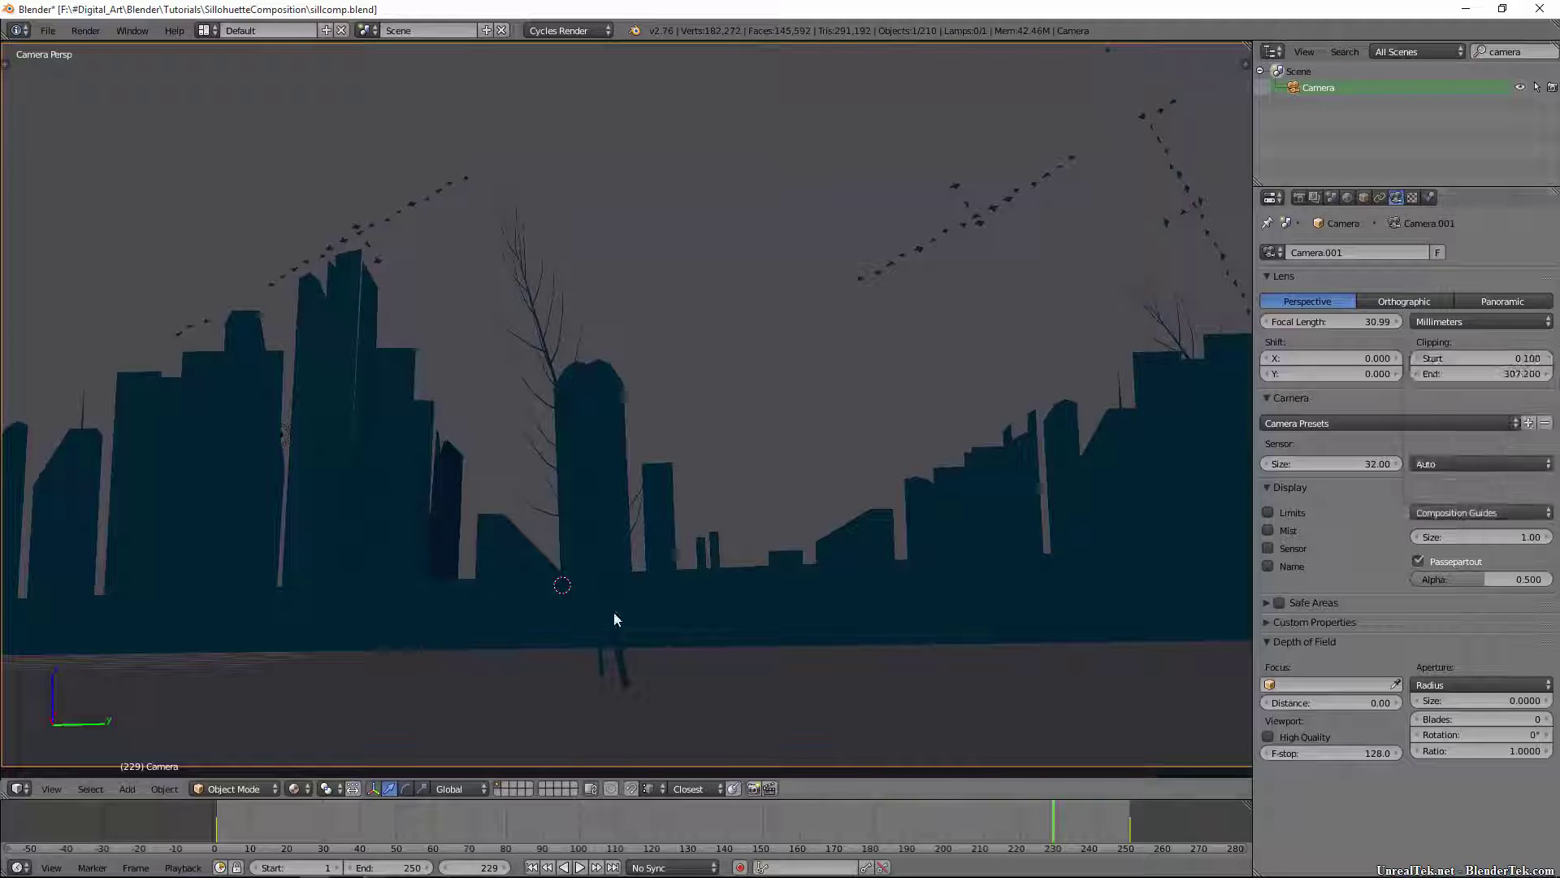
key(Home)
scroll(528, 484, down, 2)
scroll(675, 520, up, 4)
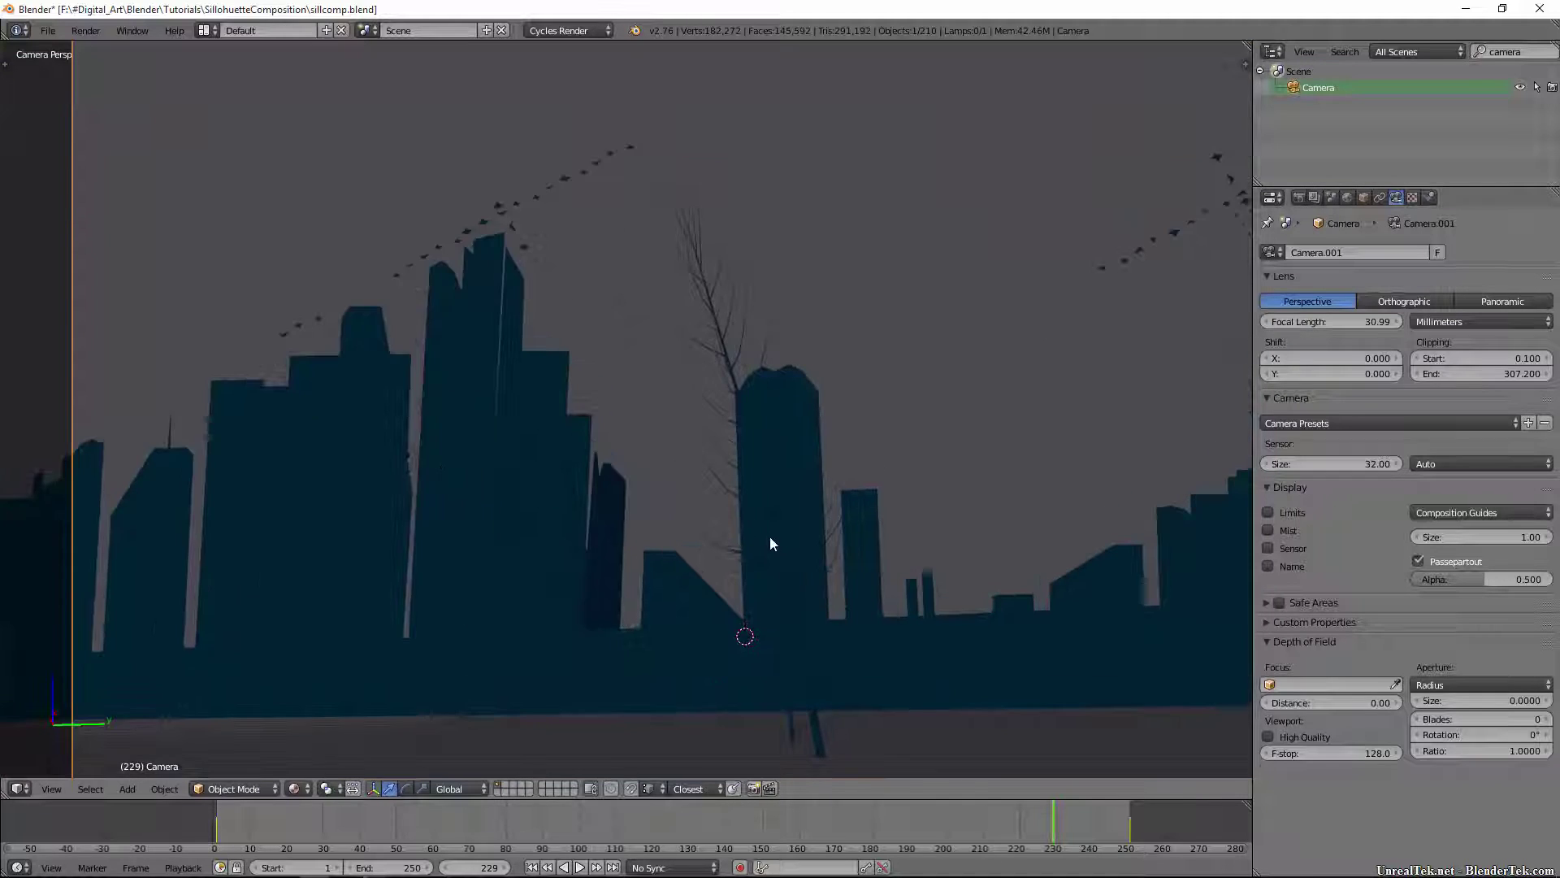
shift+middle_drag(811, 554, 592, 469)
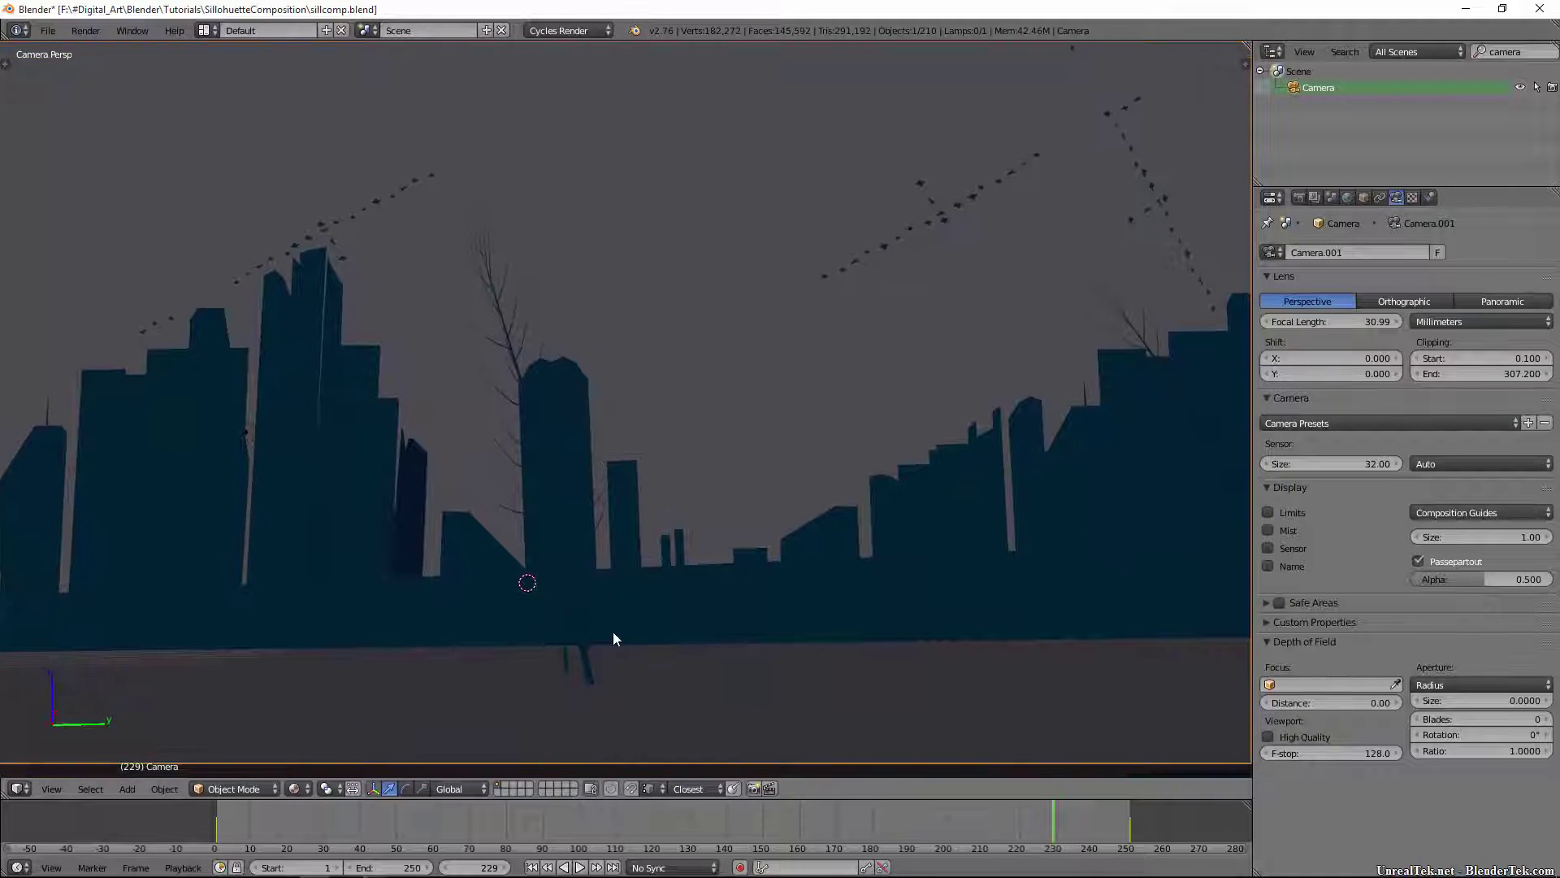
drag(666, 803, 436, 853)
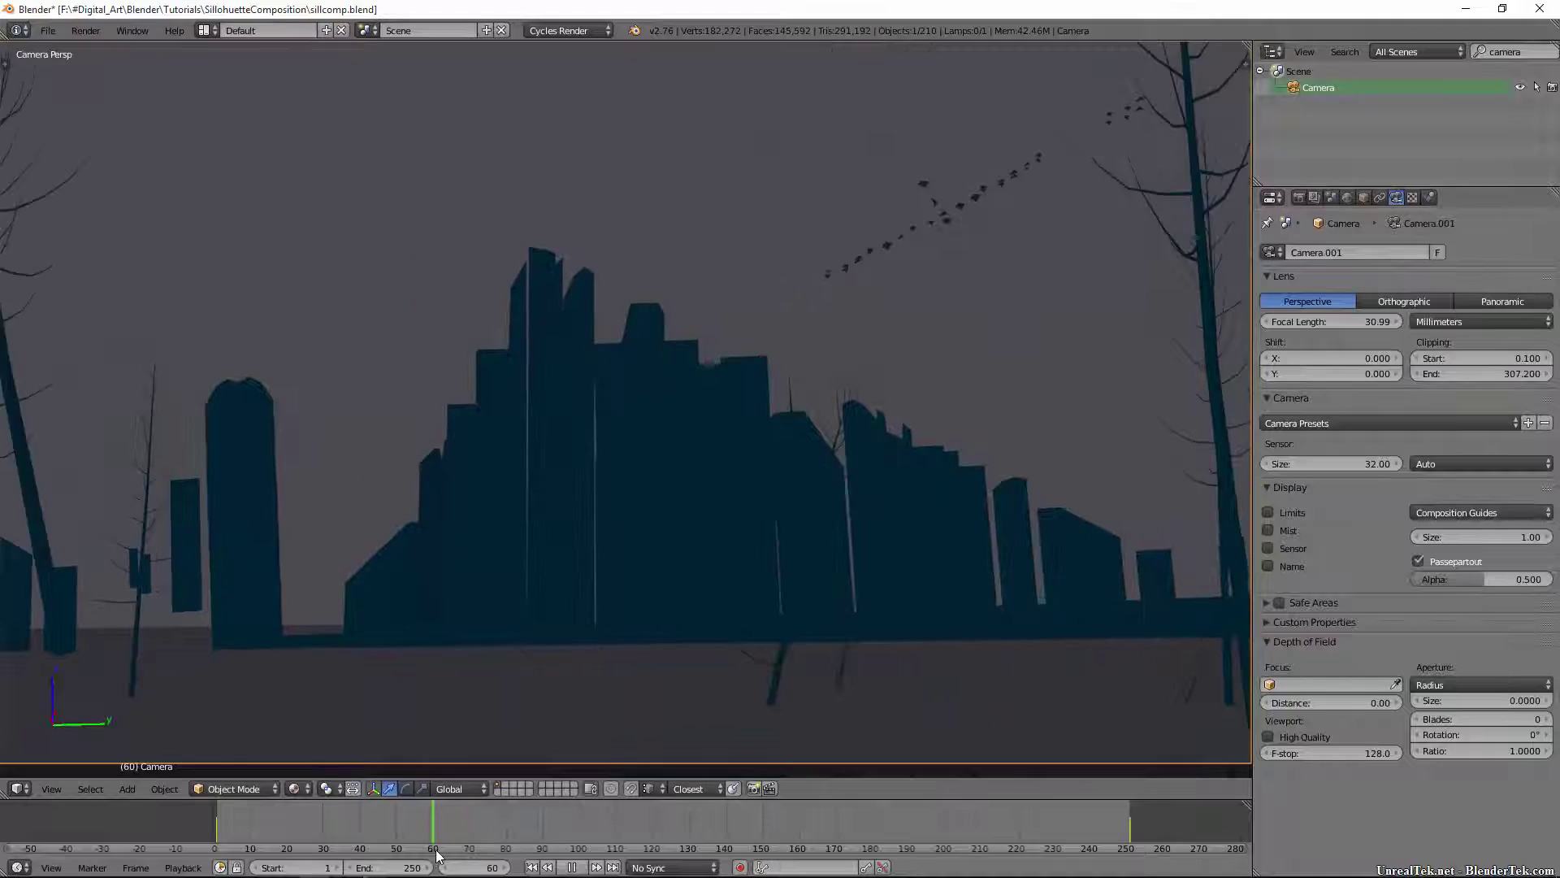
Enable Golden Triangle A and disable Thirds in the camera's composition guides
click(1458, 512)
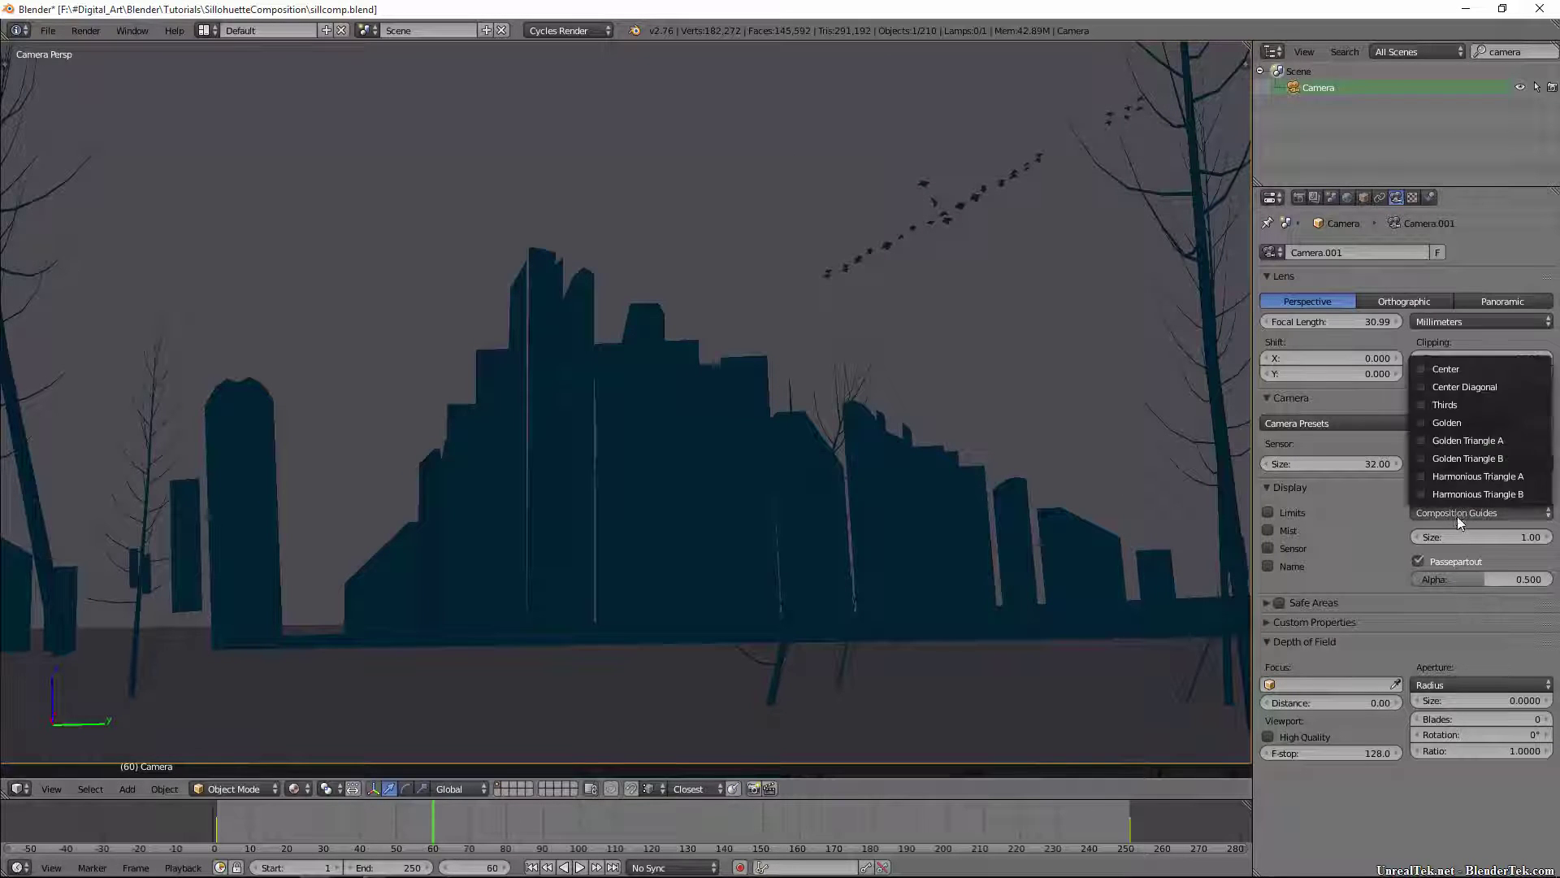
click(1442, 513)
click(1424, 441)
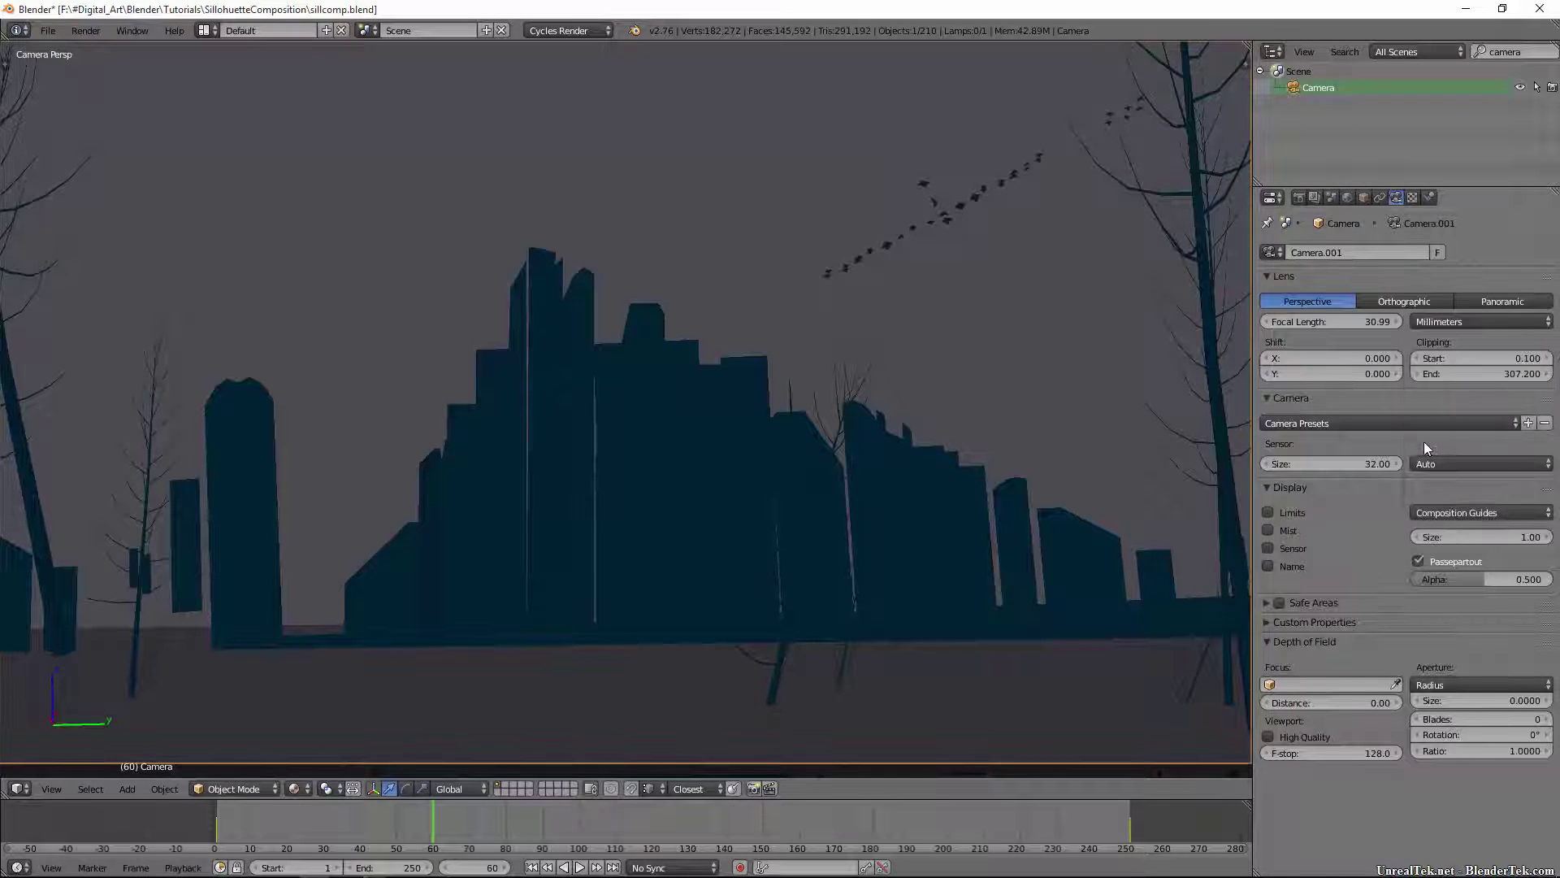
click(1432, 512)
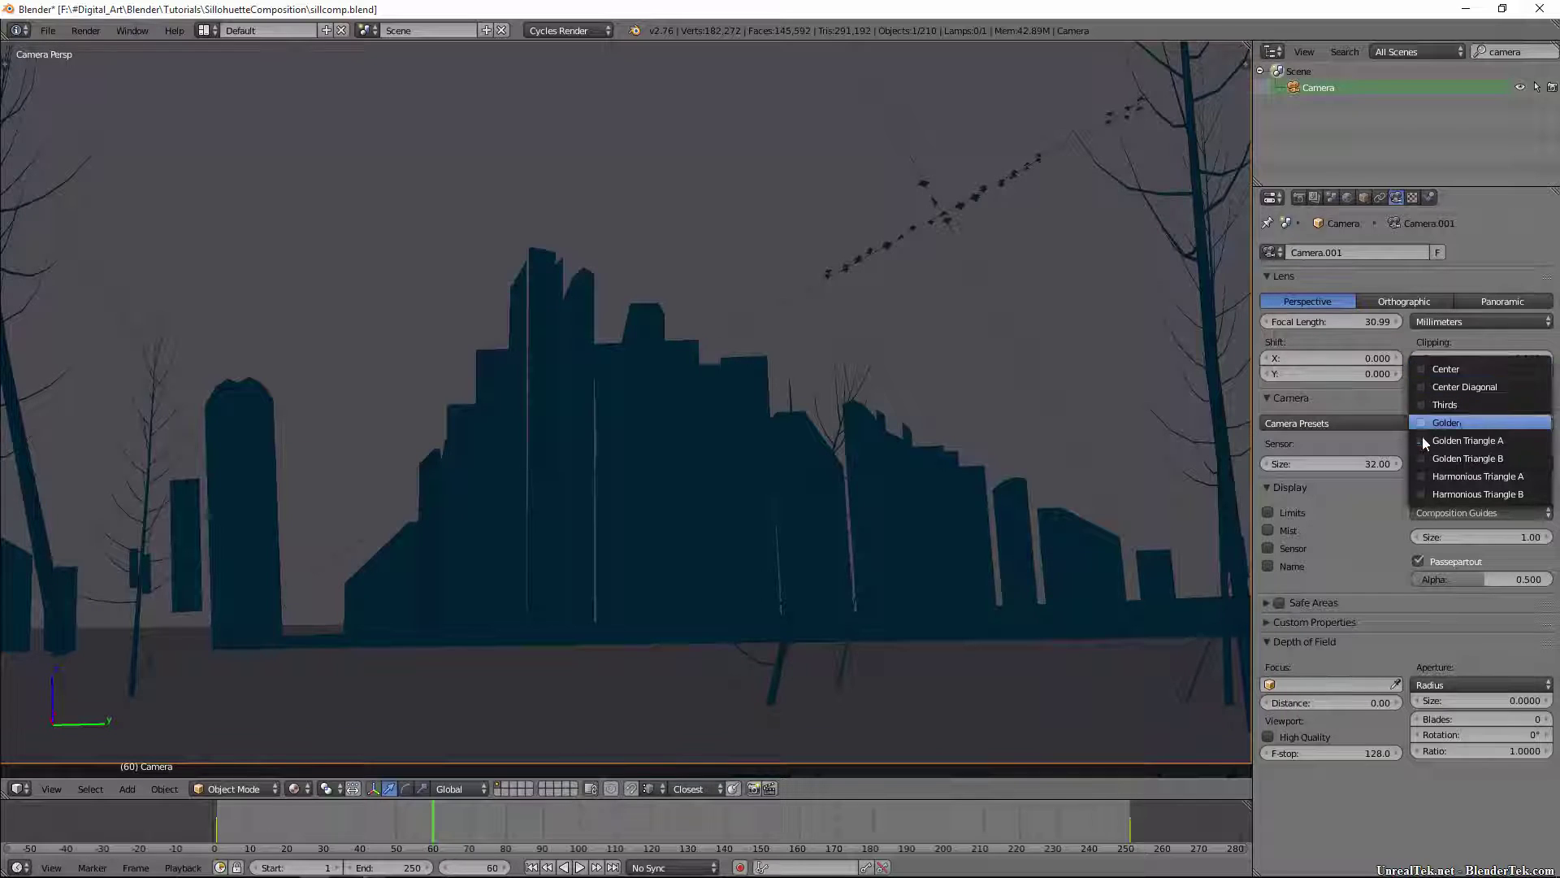
click(1422, 419)
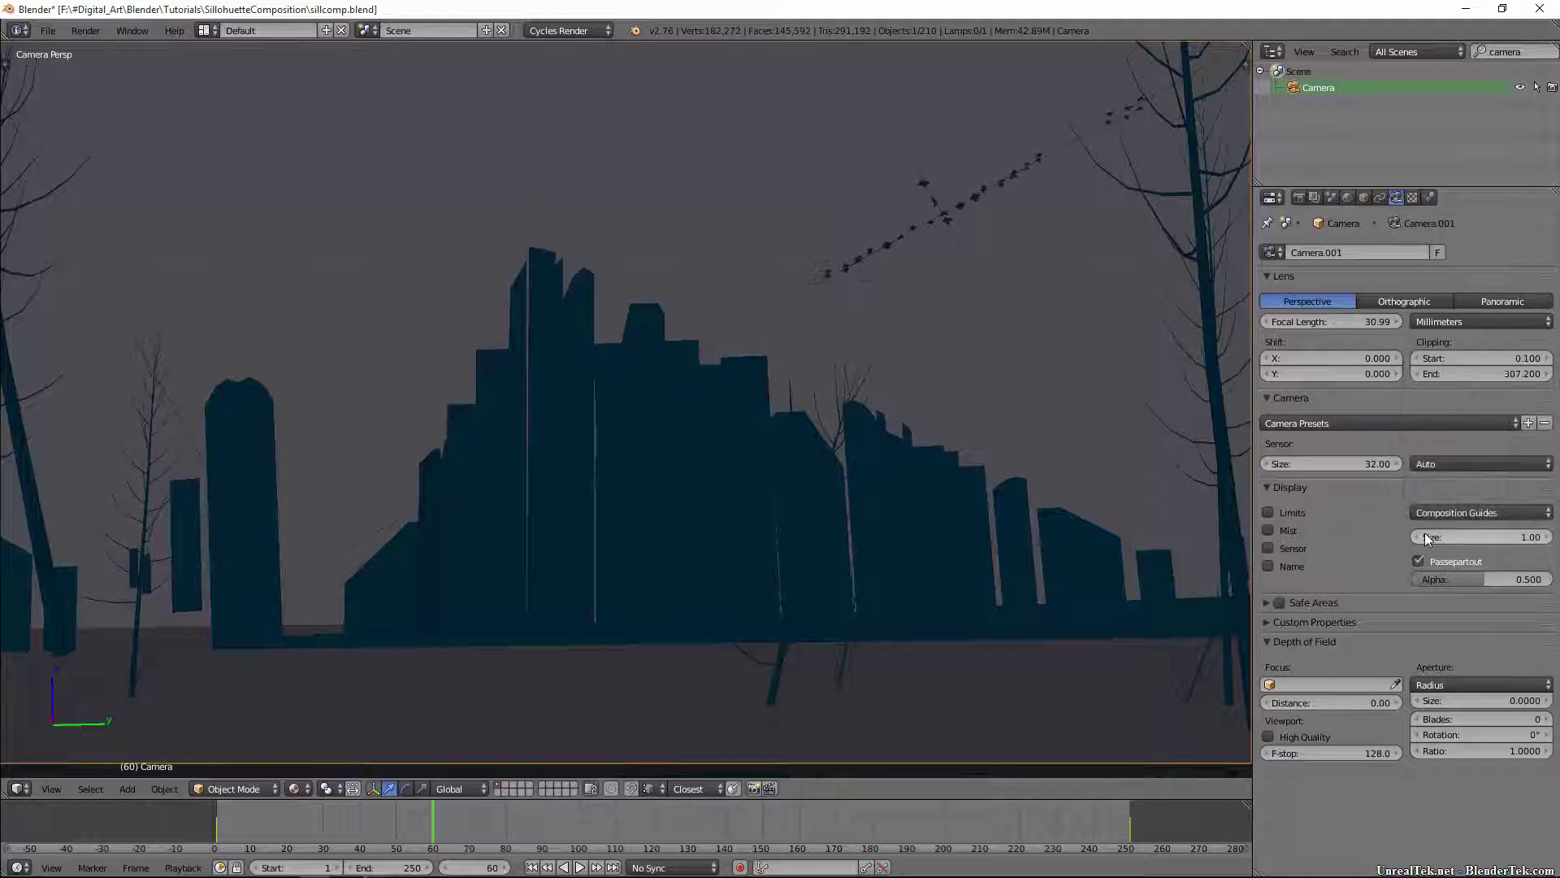
click(1454, 512)
click(1447, 439)
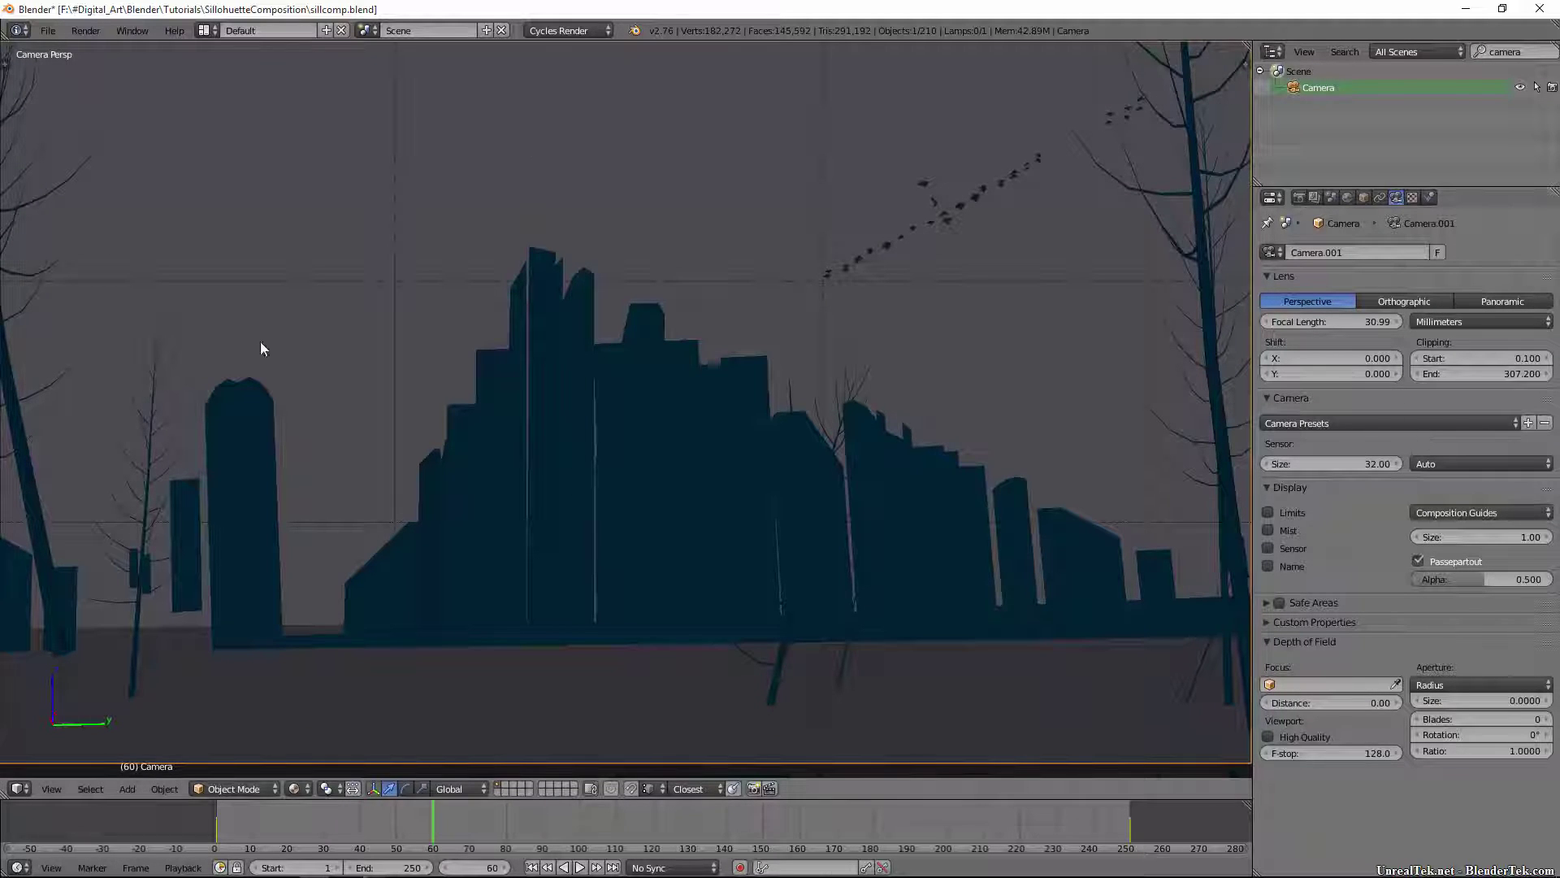
click(1453, 512)
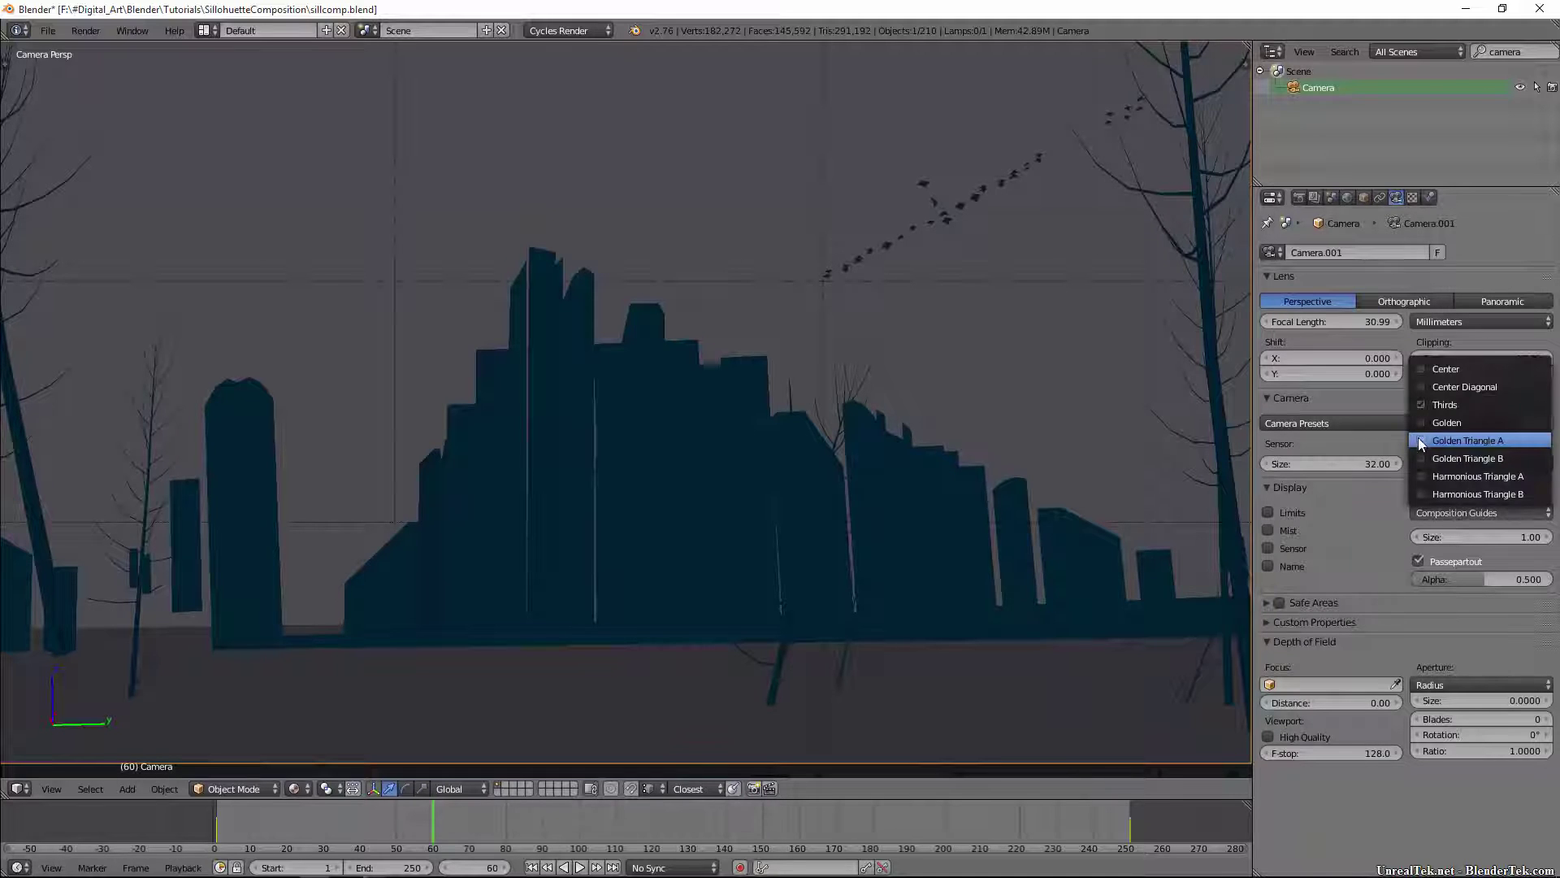
click(1418, 439)
click(1452, 513)
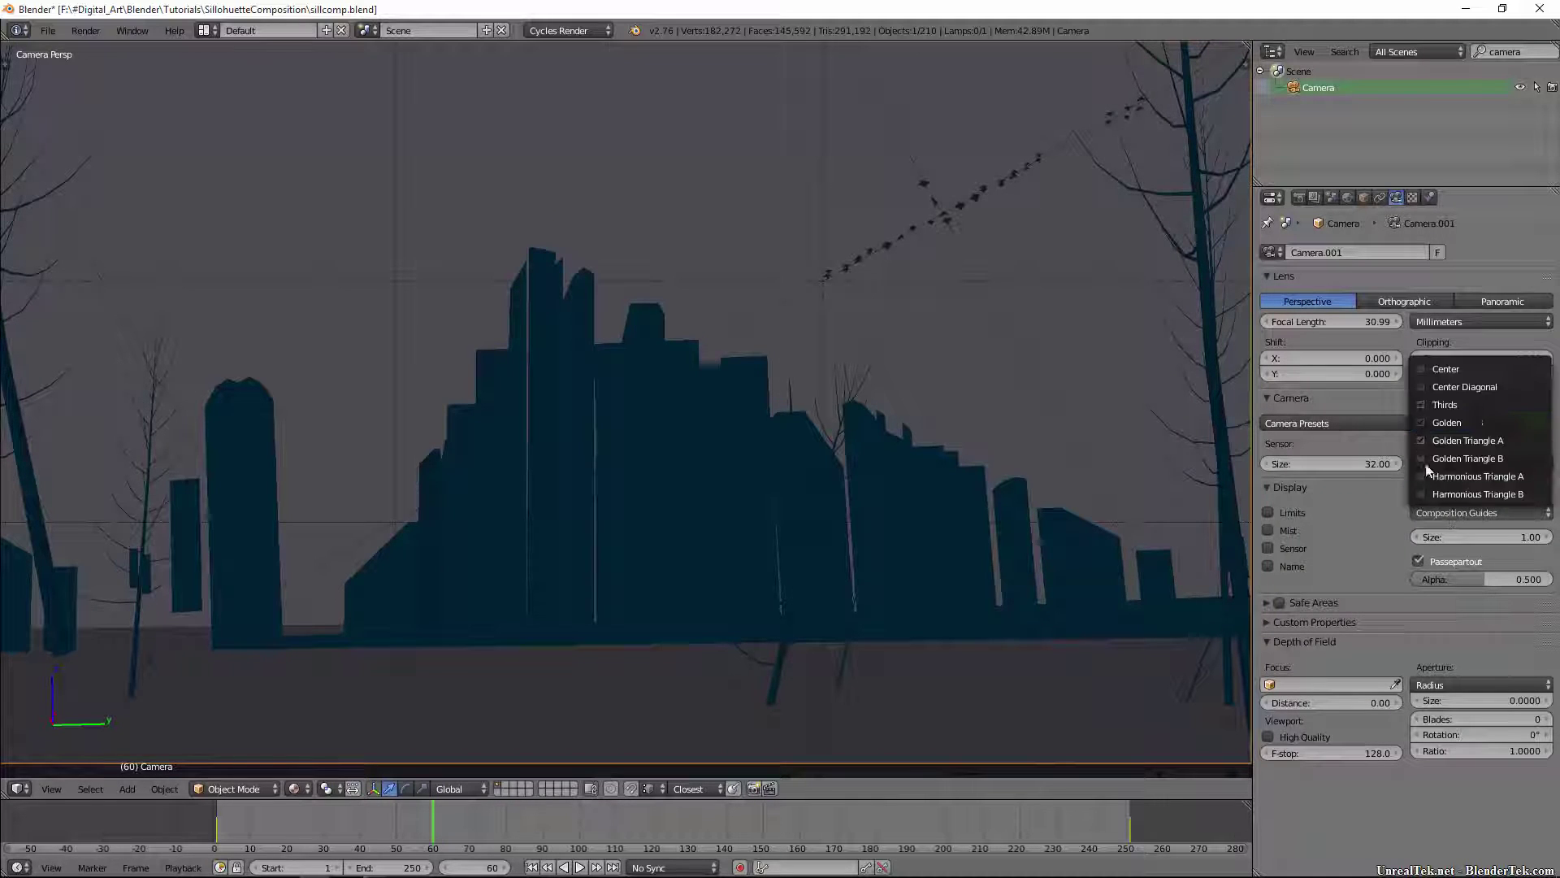
click(1419, 404)
scroll(749, 446, down, 3)
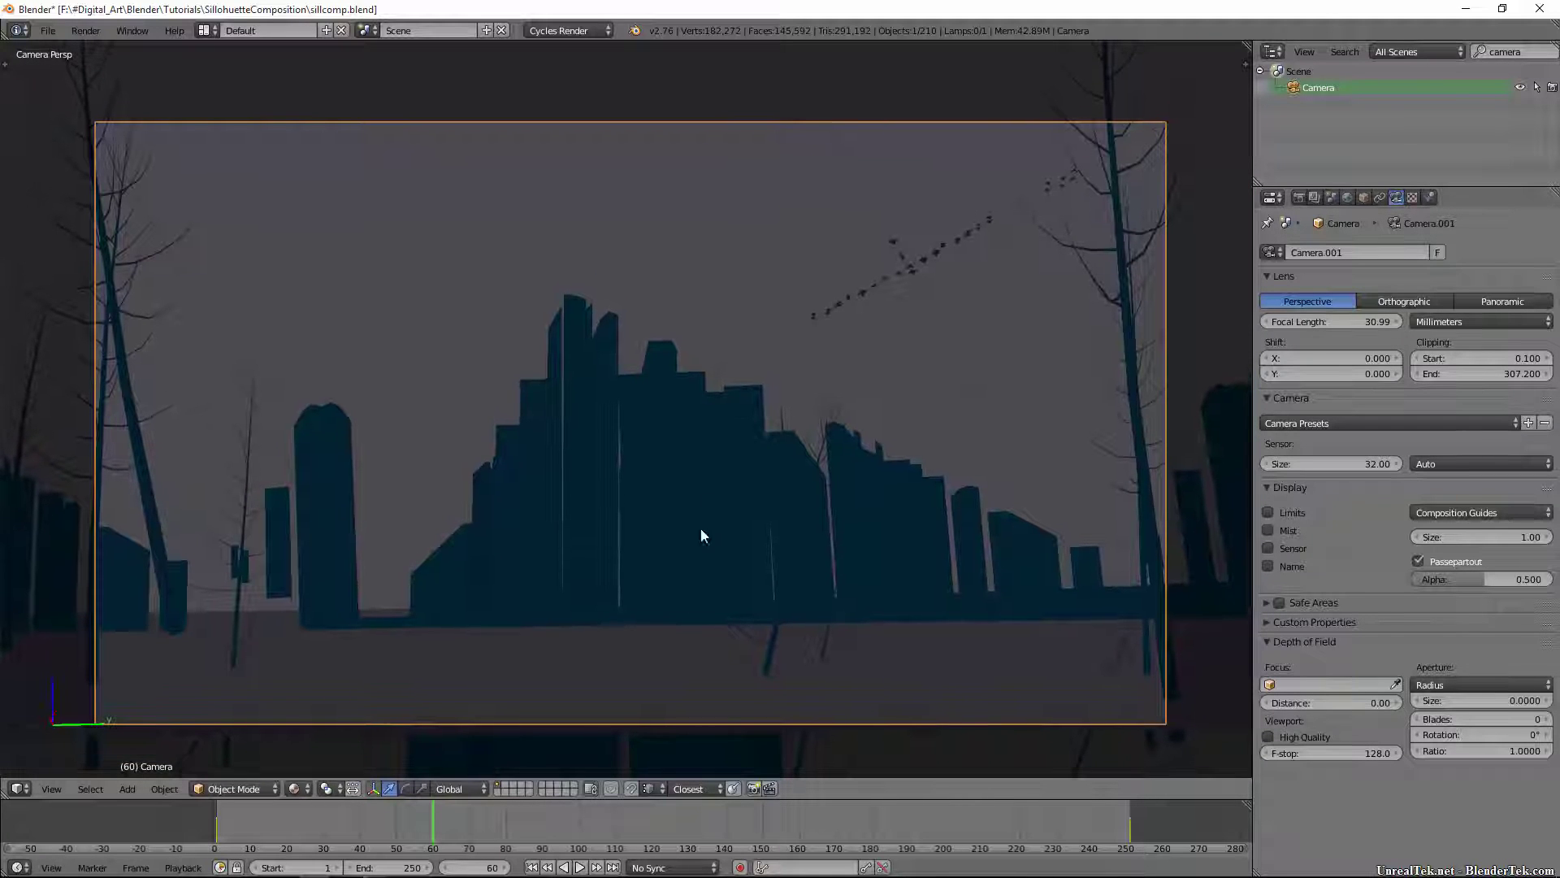
Play the camera animation with Alt+A and stop it at frame 170
key(Left)
key(Left)
key(Left)
key(Left)
key(Left)
key(Left)
key(Left)
key(Left)
key(Left)
key(Left)
key(Left)
key(Left)
key(Left)
key(Left)
key(Left)
key(Left)
key(Left)
key(Left)
key(Left)
key(Left)
key(Left)
key(Left)
key(Left)
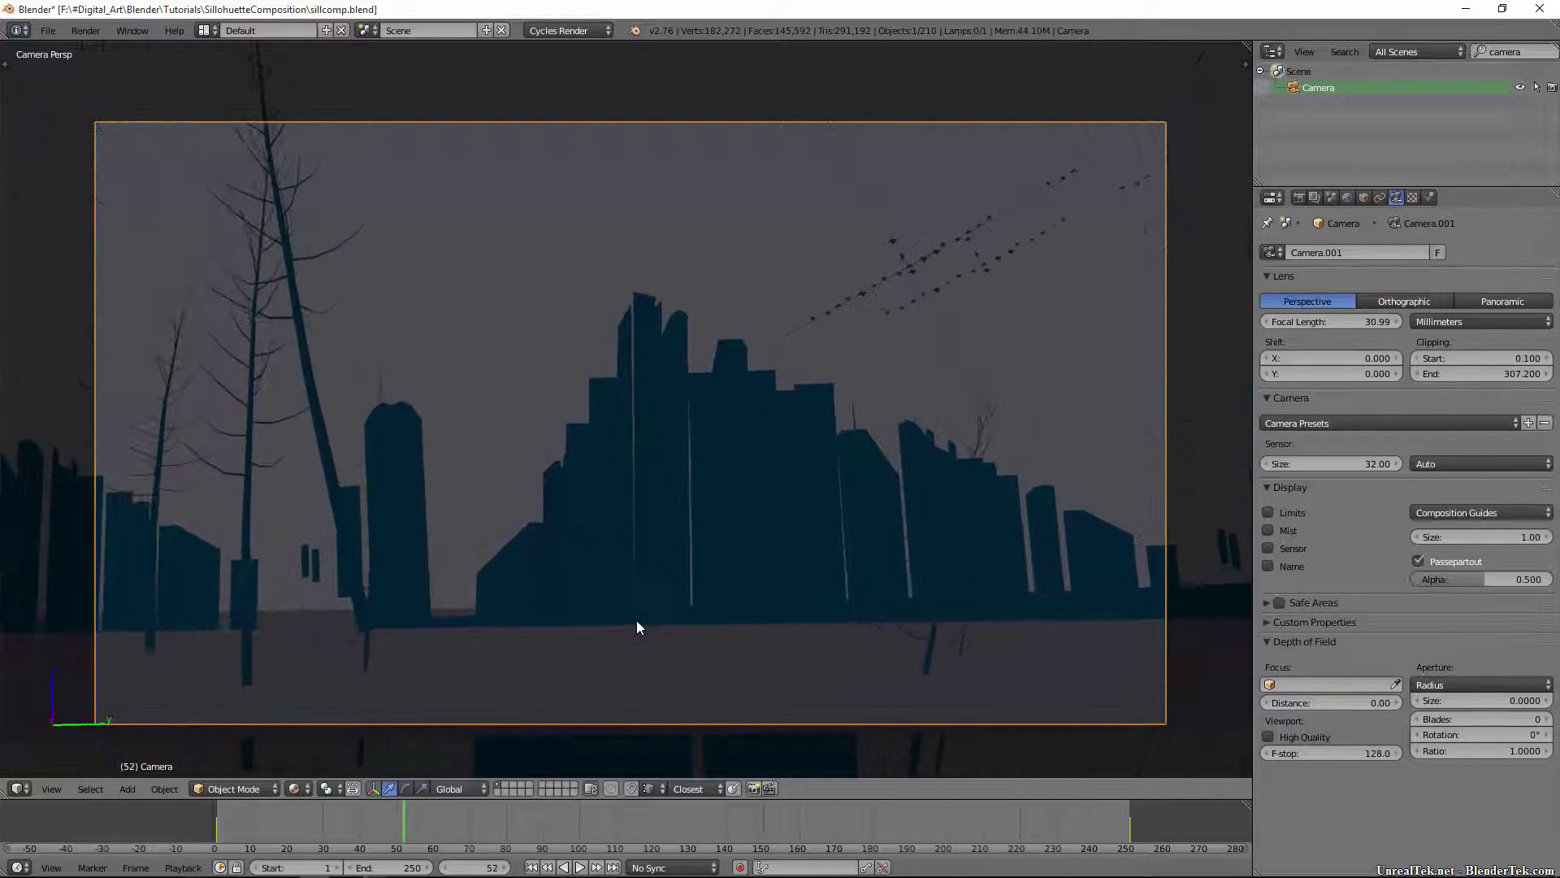
key(alt+a)
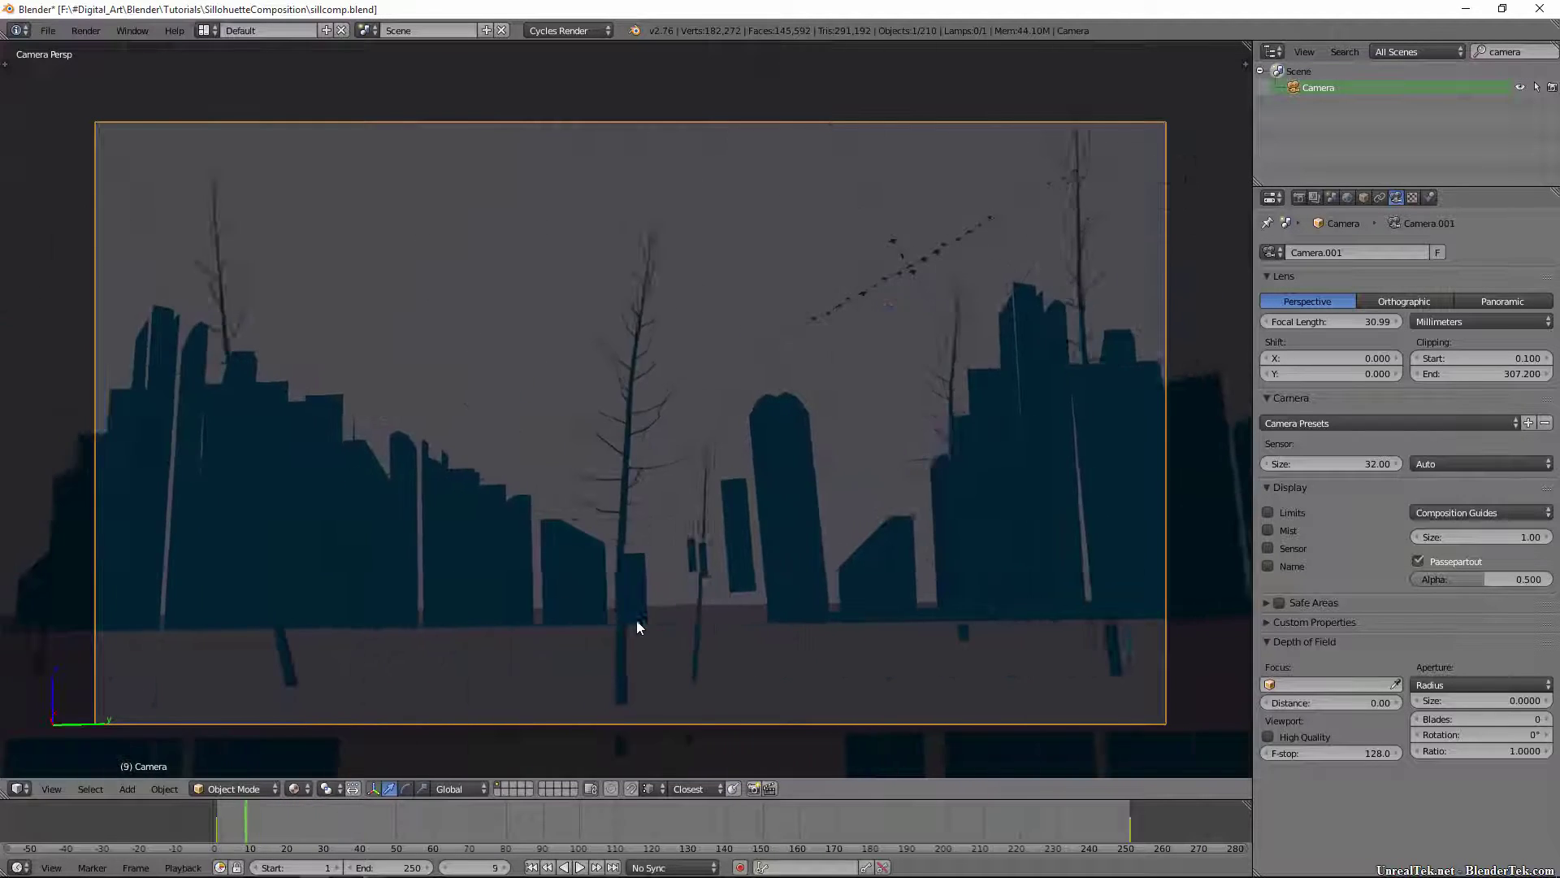
drag(363, 840, 837, 816)
key(alt+a)
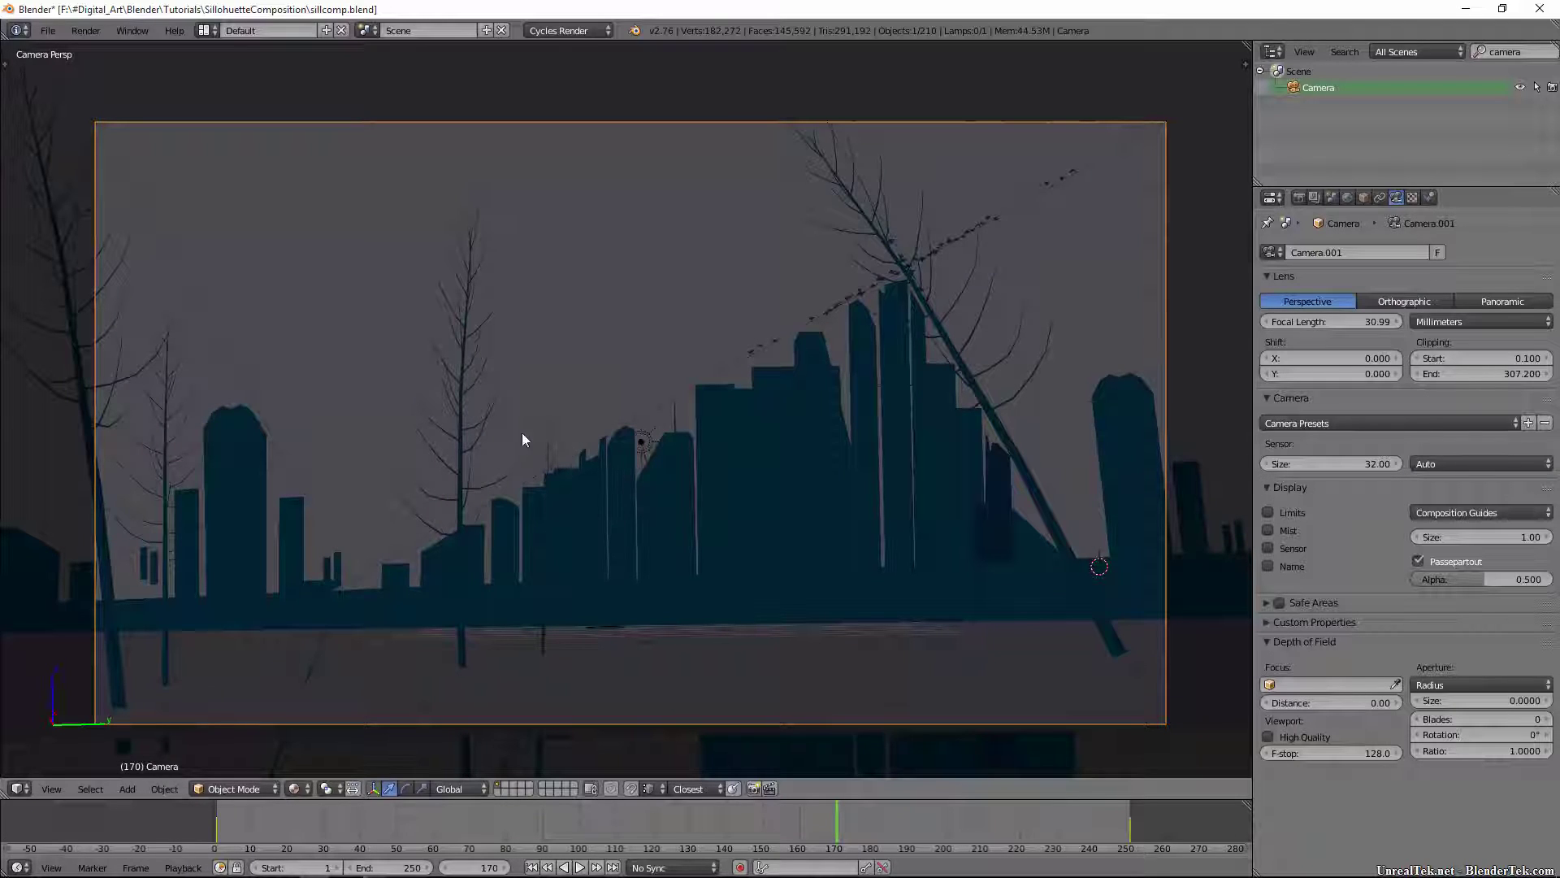
click(304, 790)
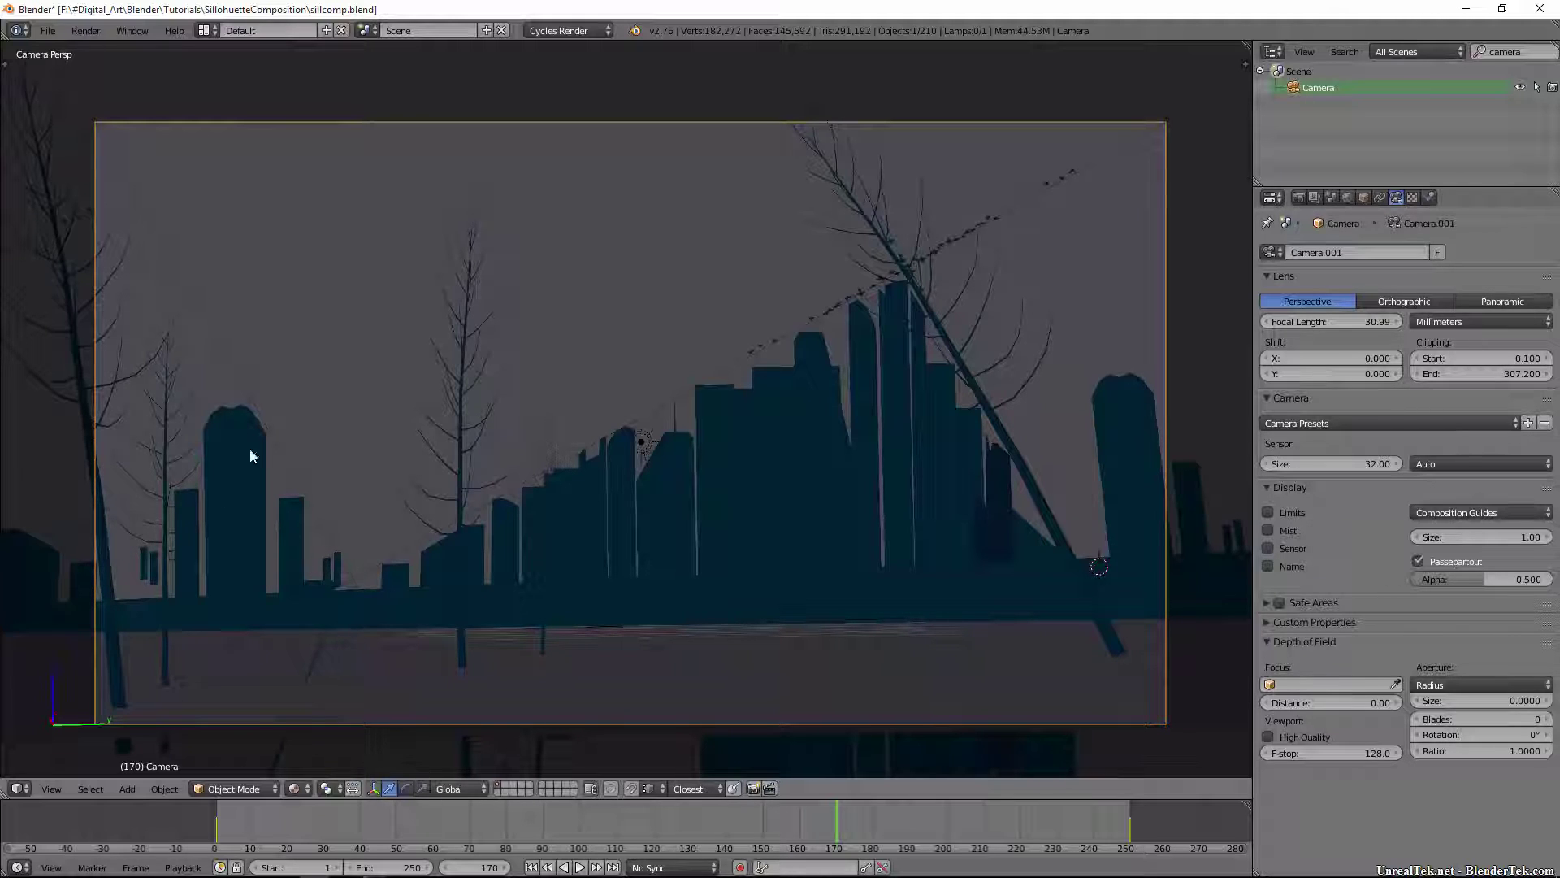
Delete the three foreground trees
right_click(443, 437)
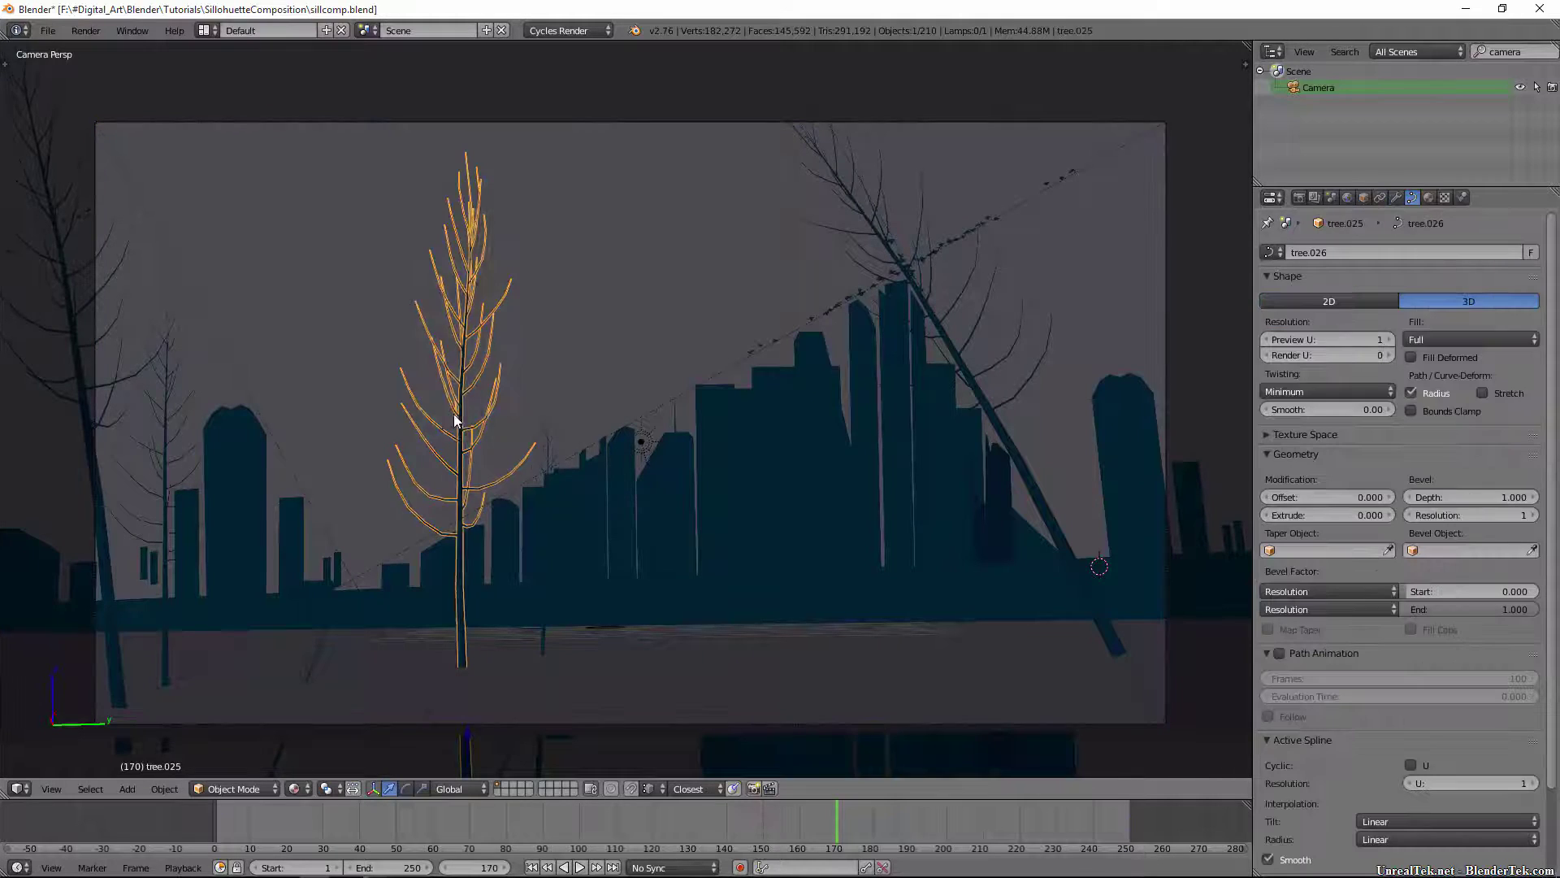
shift+right_click(549, 451)
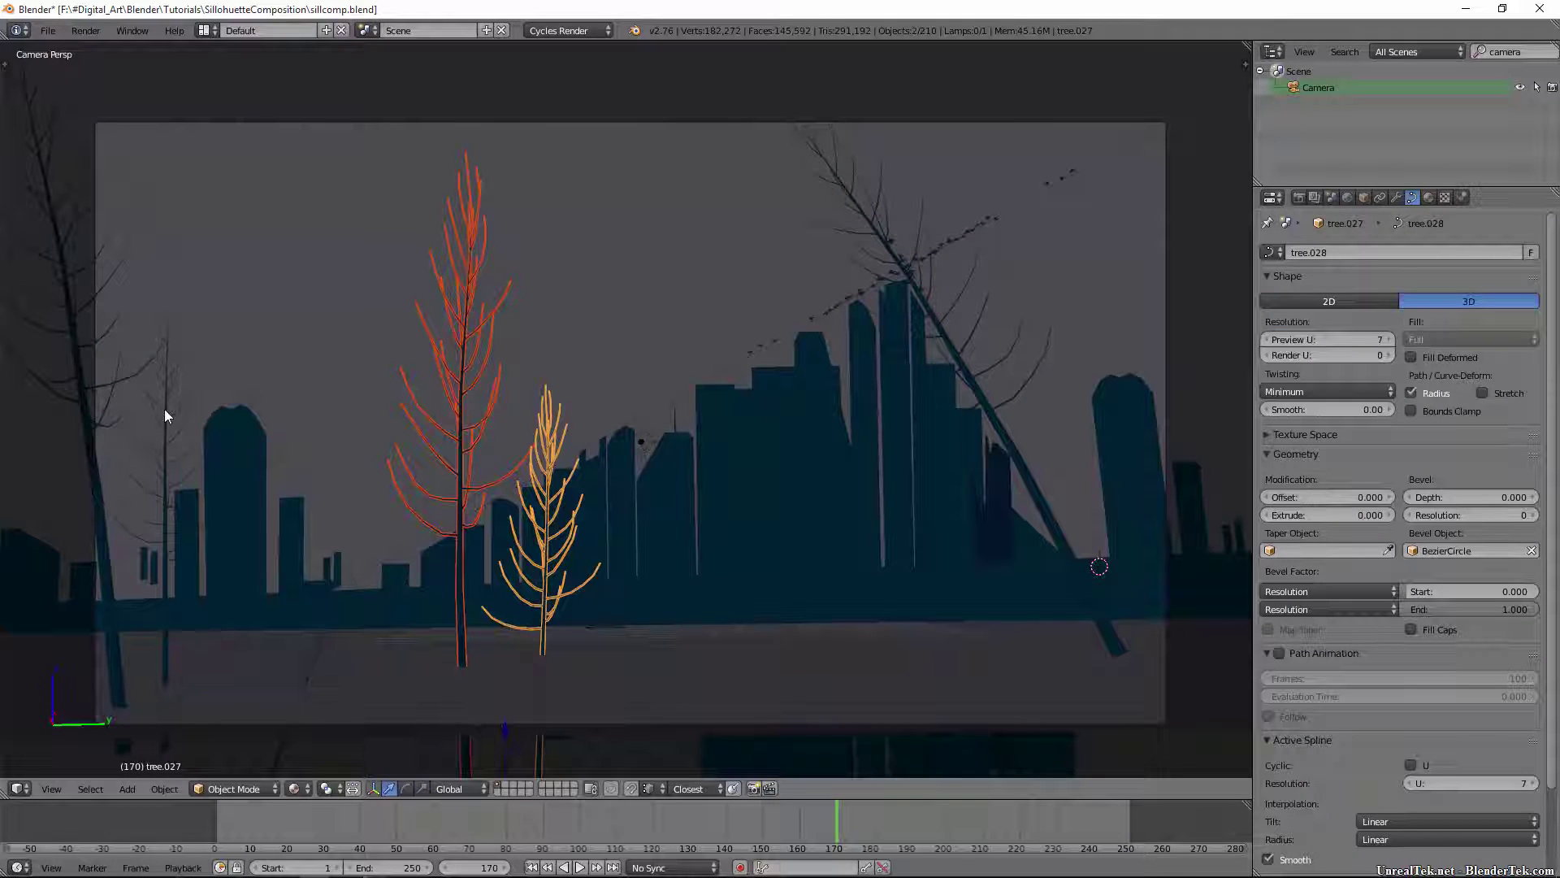
shift+right_click(70, 336)
key(x)
click(65, 337)
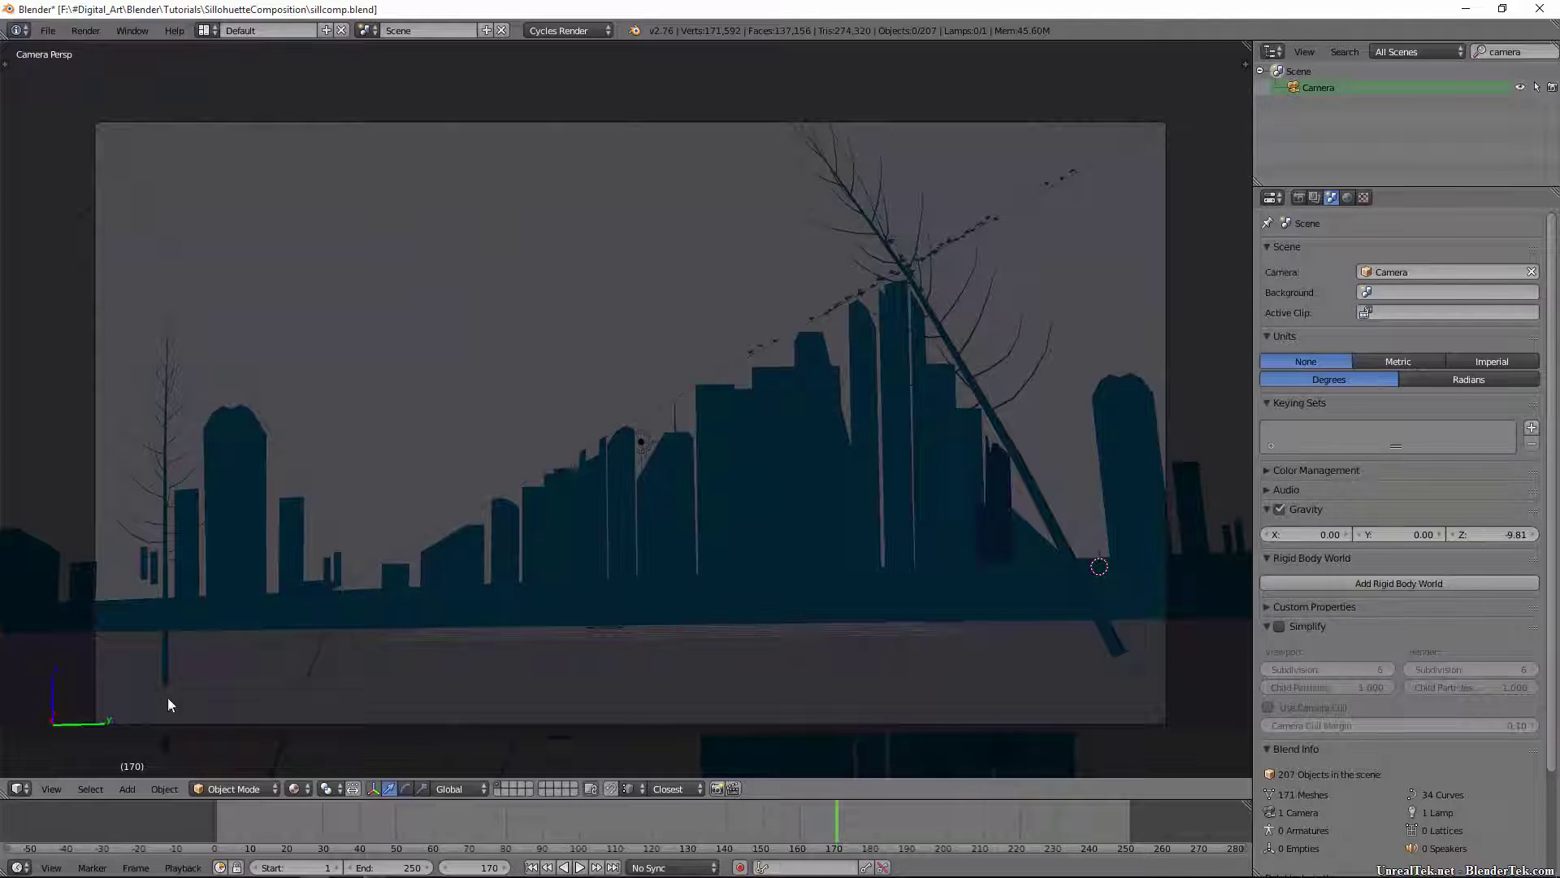
Delete the small curve, undo to restore it, and switch to Rendered shading
right_click(319, 642)
key(x)
click(318, 642)
key(ctrl+z)
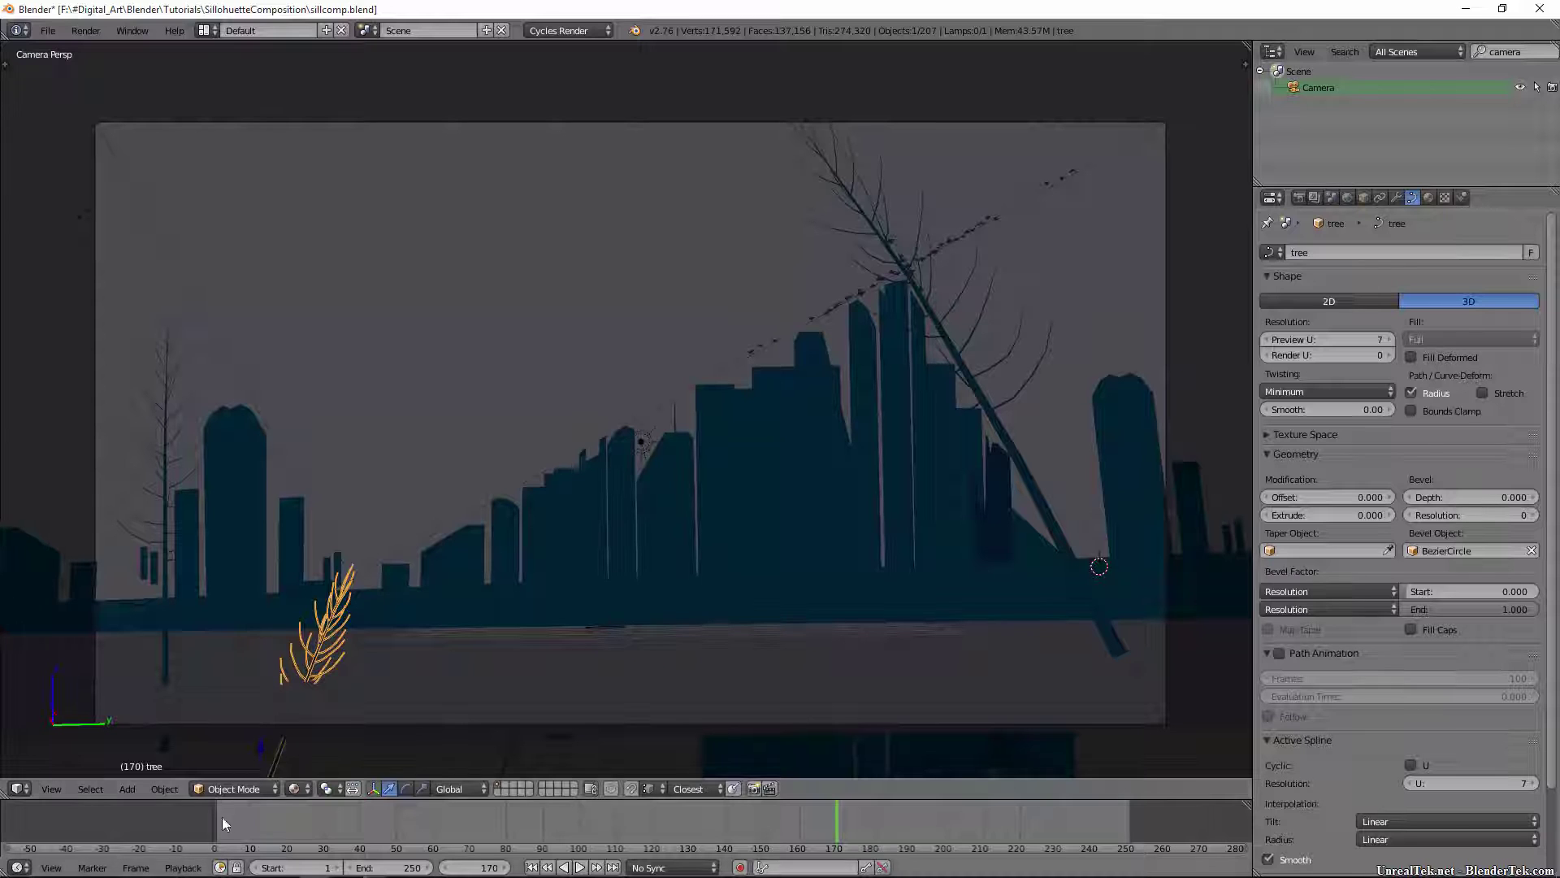
click(294, 788)
click(333, 682)
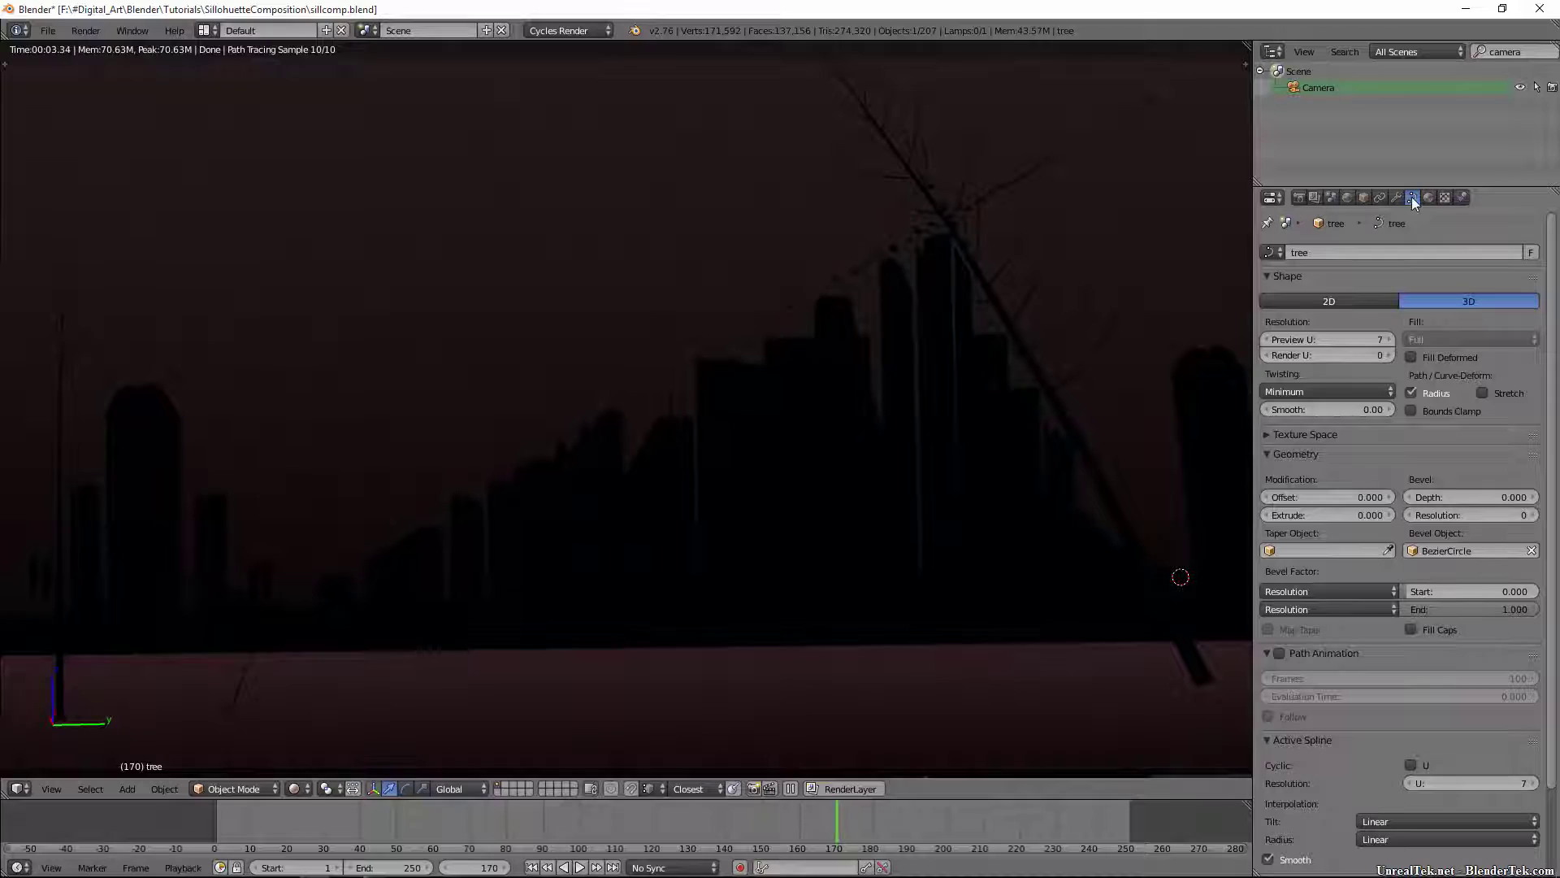
Select the camera and browse its Composition Guides options
click(1318, 87)
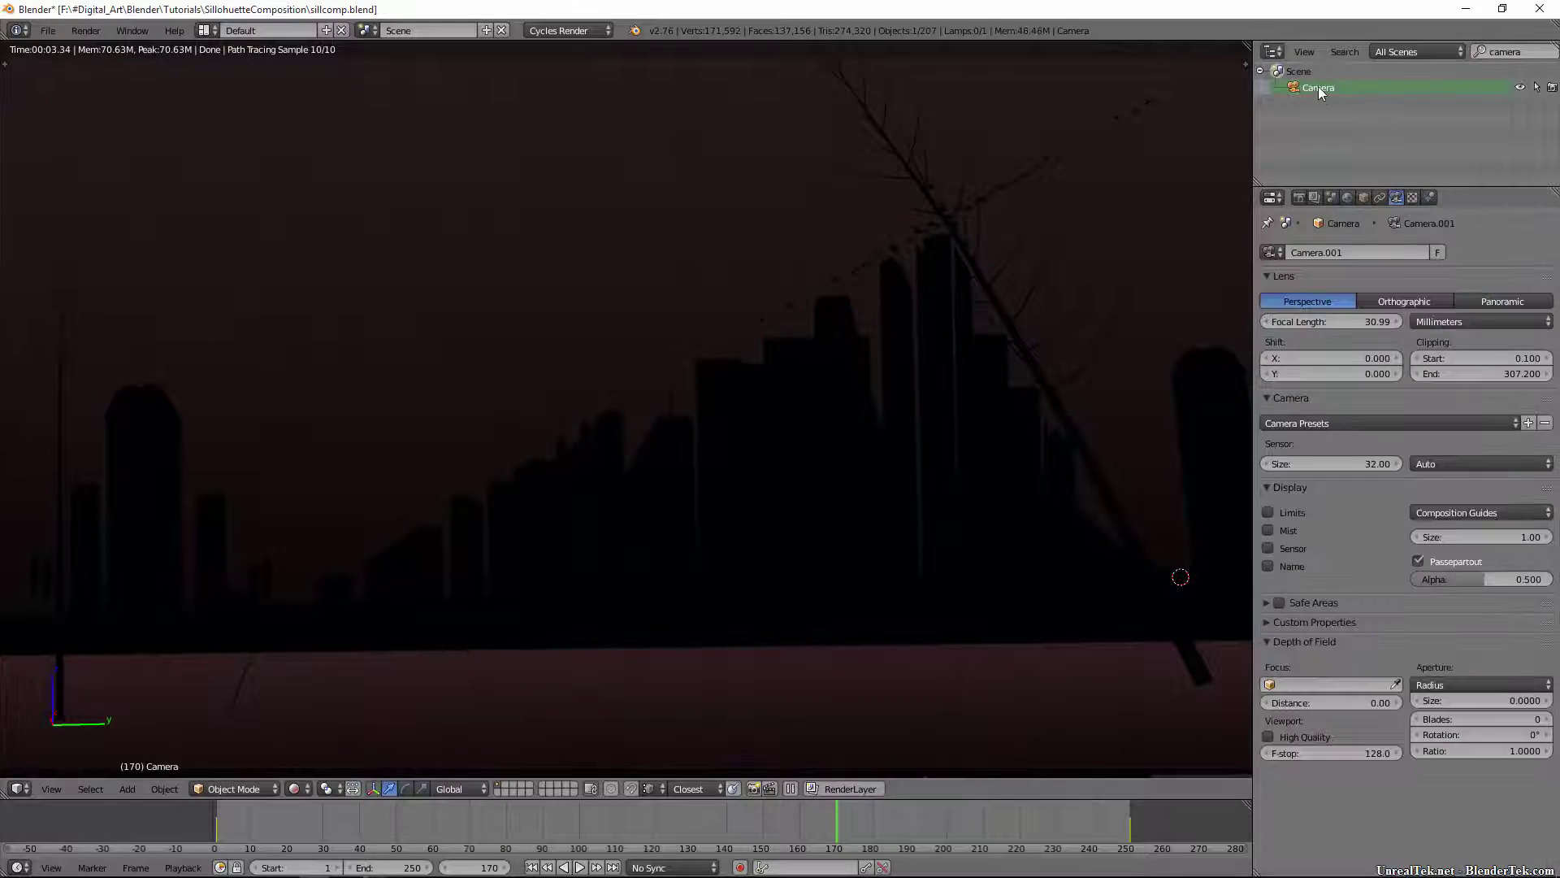
click(1443, 515)
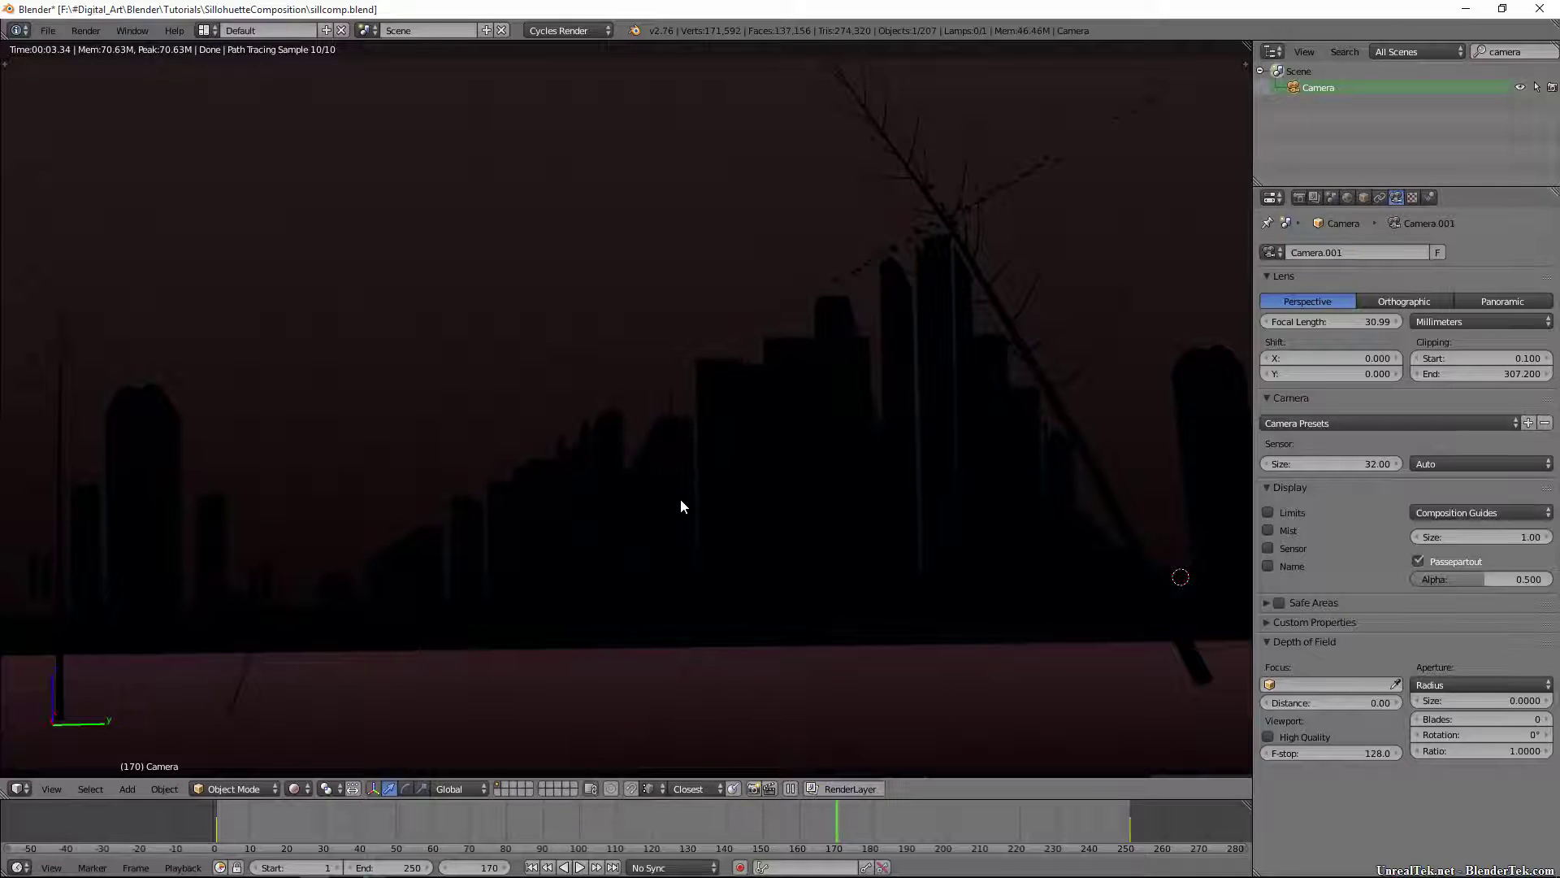
click(1430, 512)
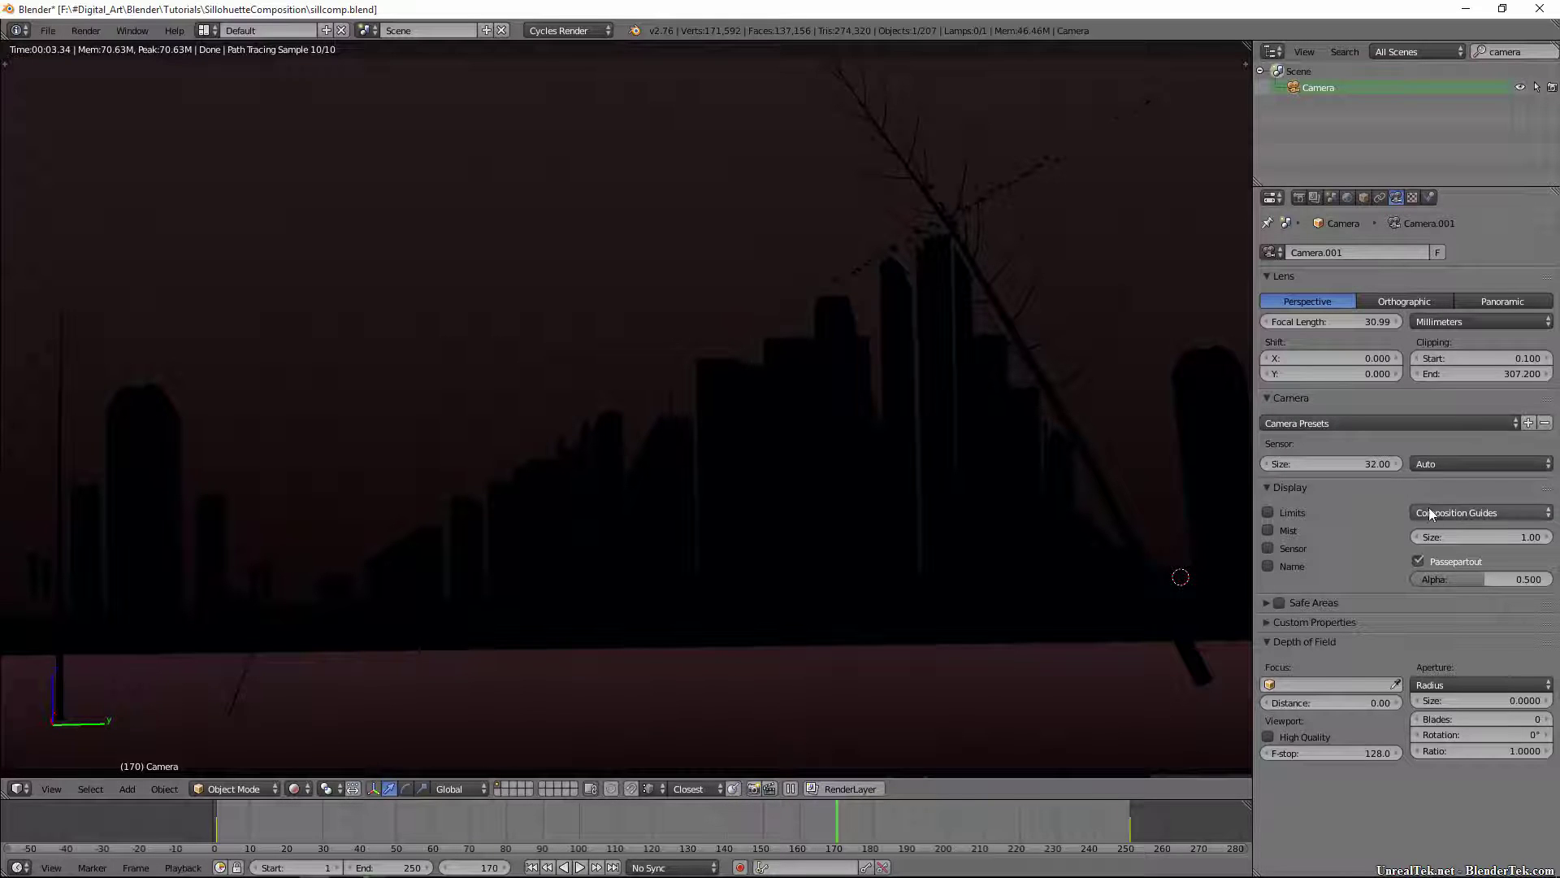
click(1431, 509)
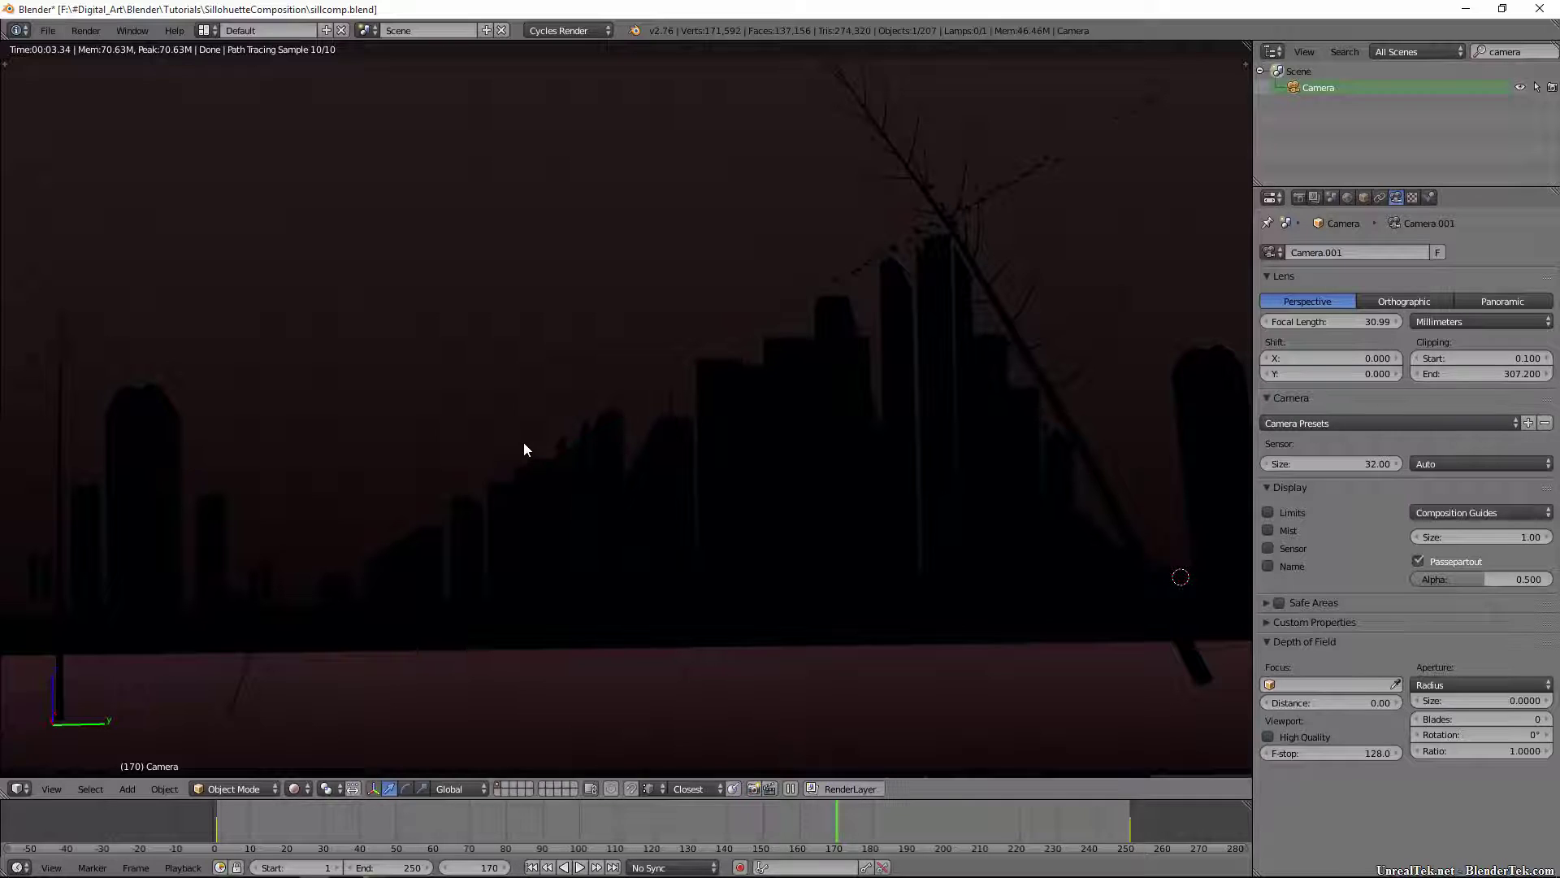
click(1466, 512)
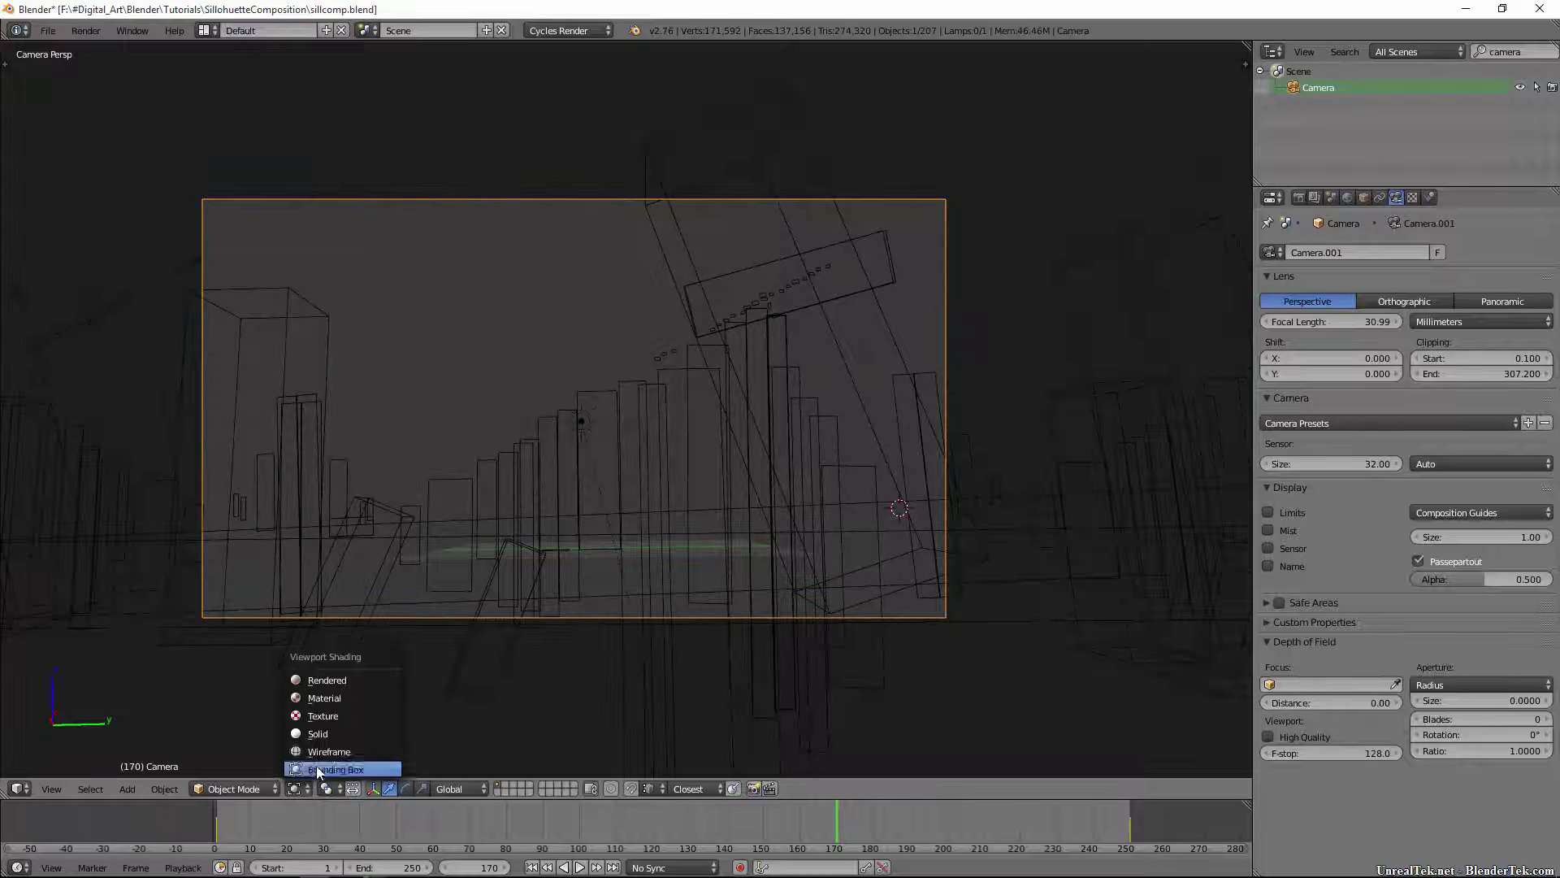
Switch to Solid shading, orbit out, and select a tall building, cancelling an accidental move
click(324, 733)
middle_drag(396, 502, 585, 325)
scroll(584, 327, up, 8)
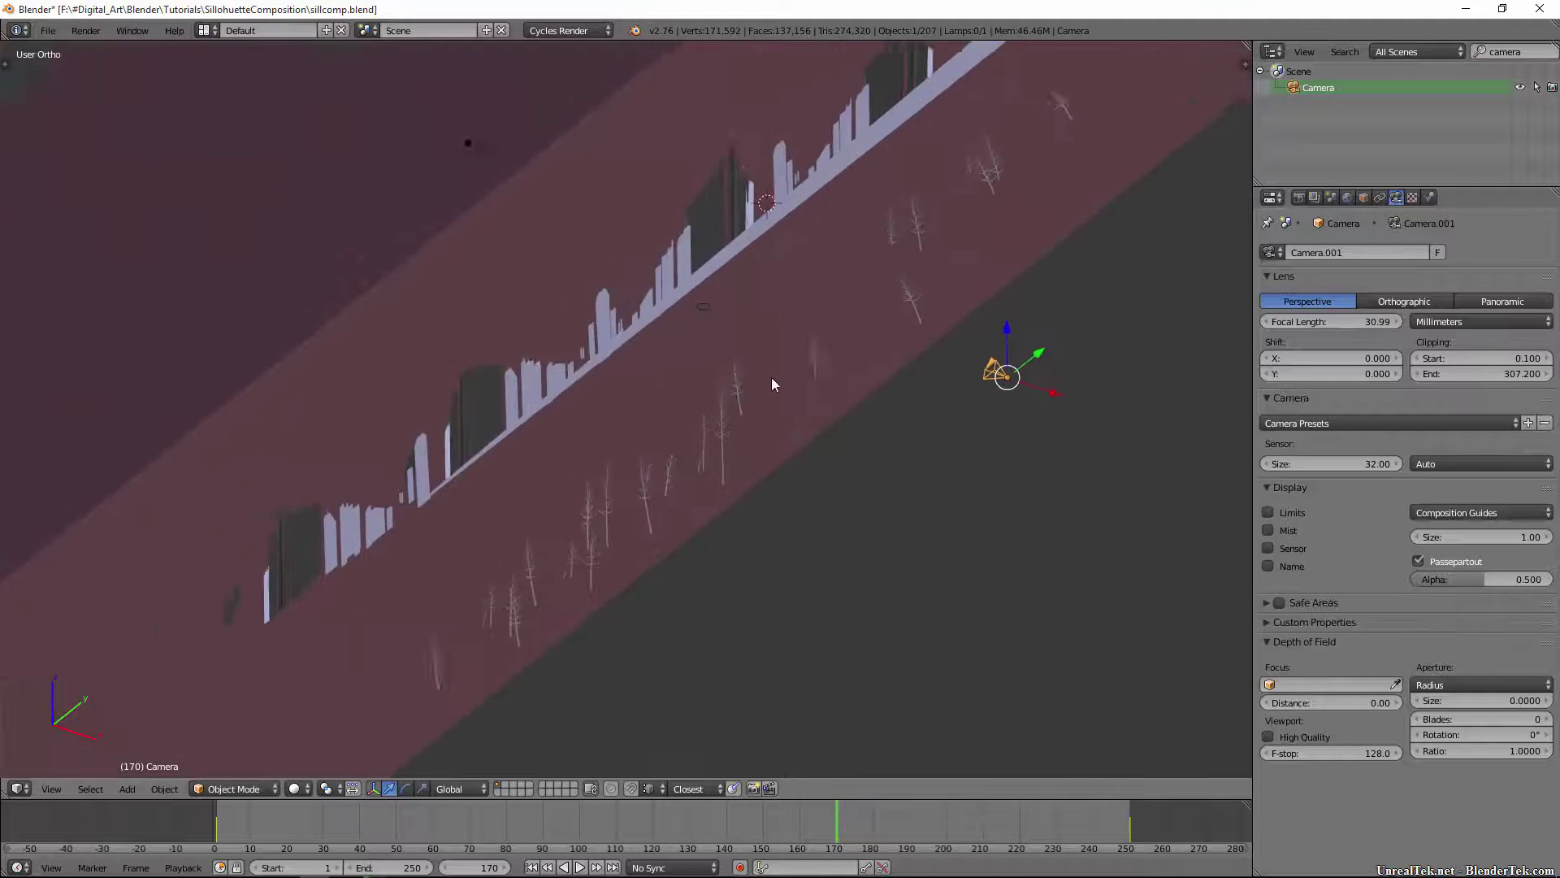
scroll(636, 518, down, 1)
right_click(620, 348)
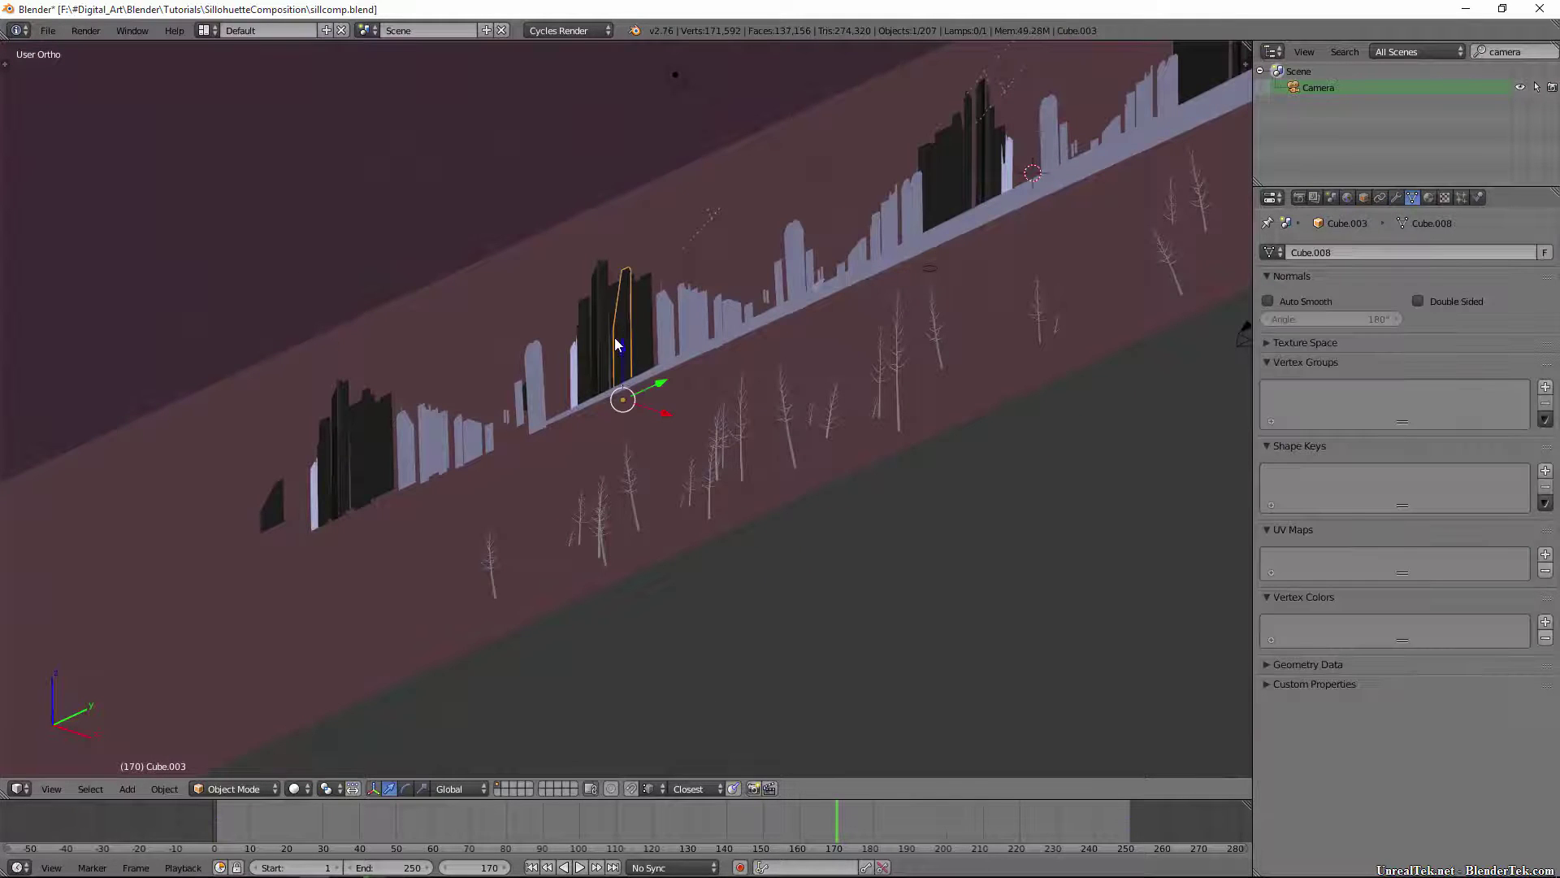
key(g)
right_click(705, 262)
middle_drag(741, 348, 718, 358)
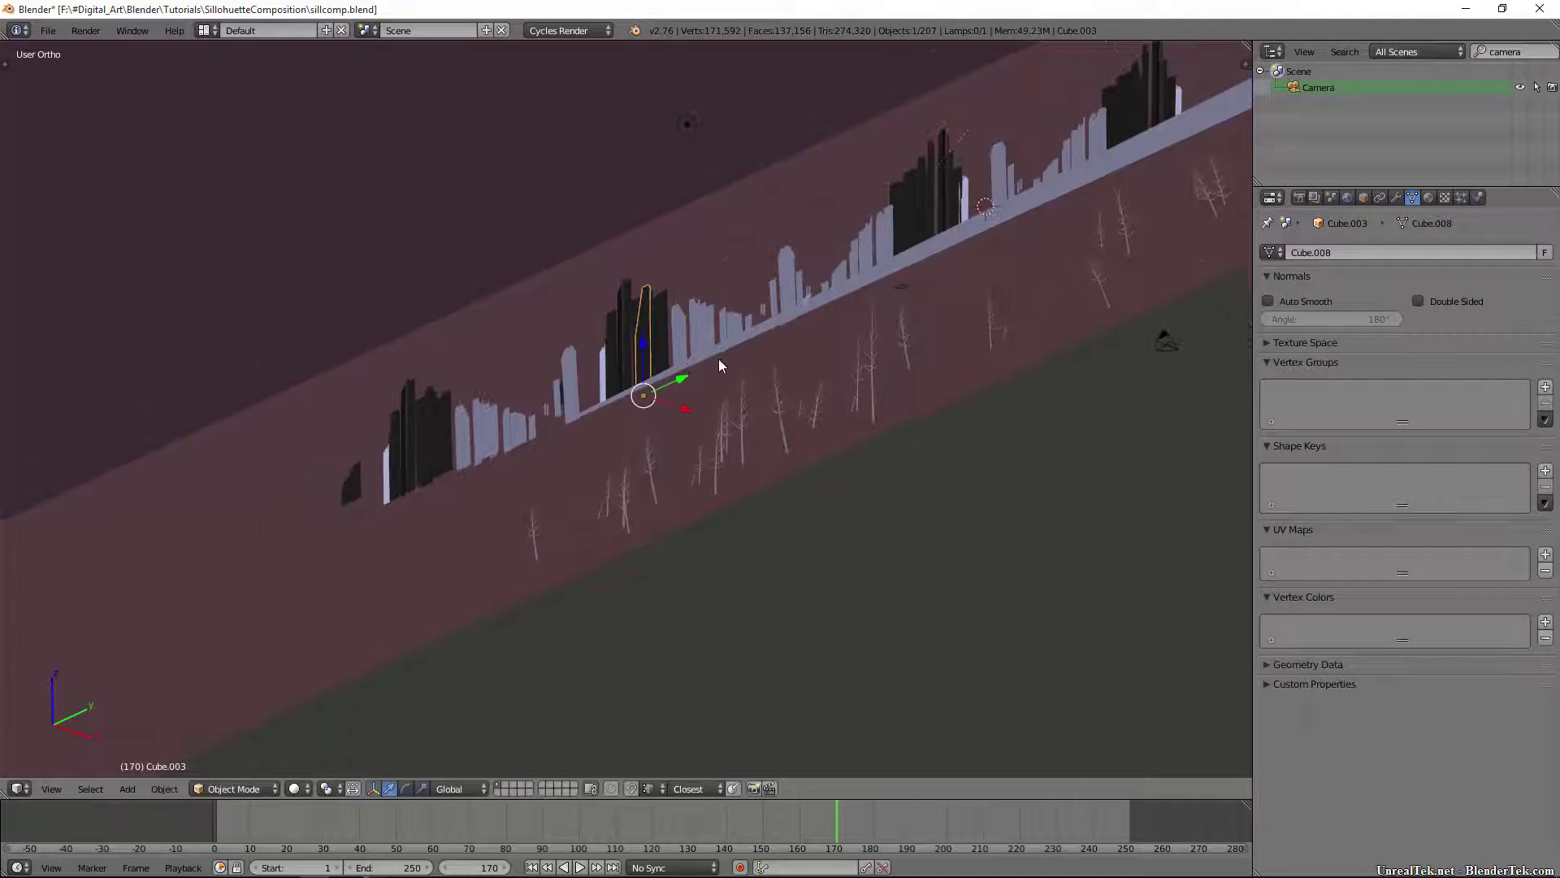
Inspect the tall building, Plane.053 and Cube.008 in Edit Mode
key(Tab)
scroll(628, 370, up, 3)
scroll(628, 370, up, 7)
key(Tab)
right_click(741, 298)
key(Tab)
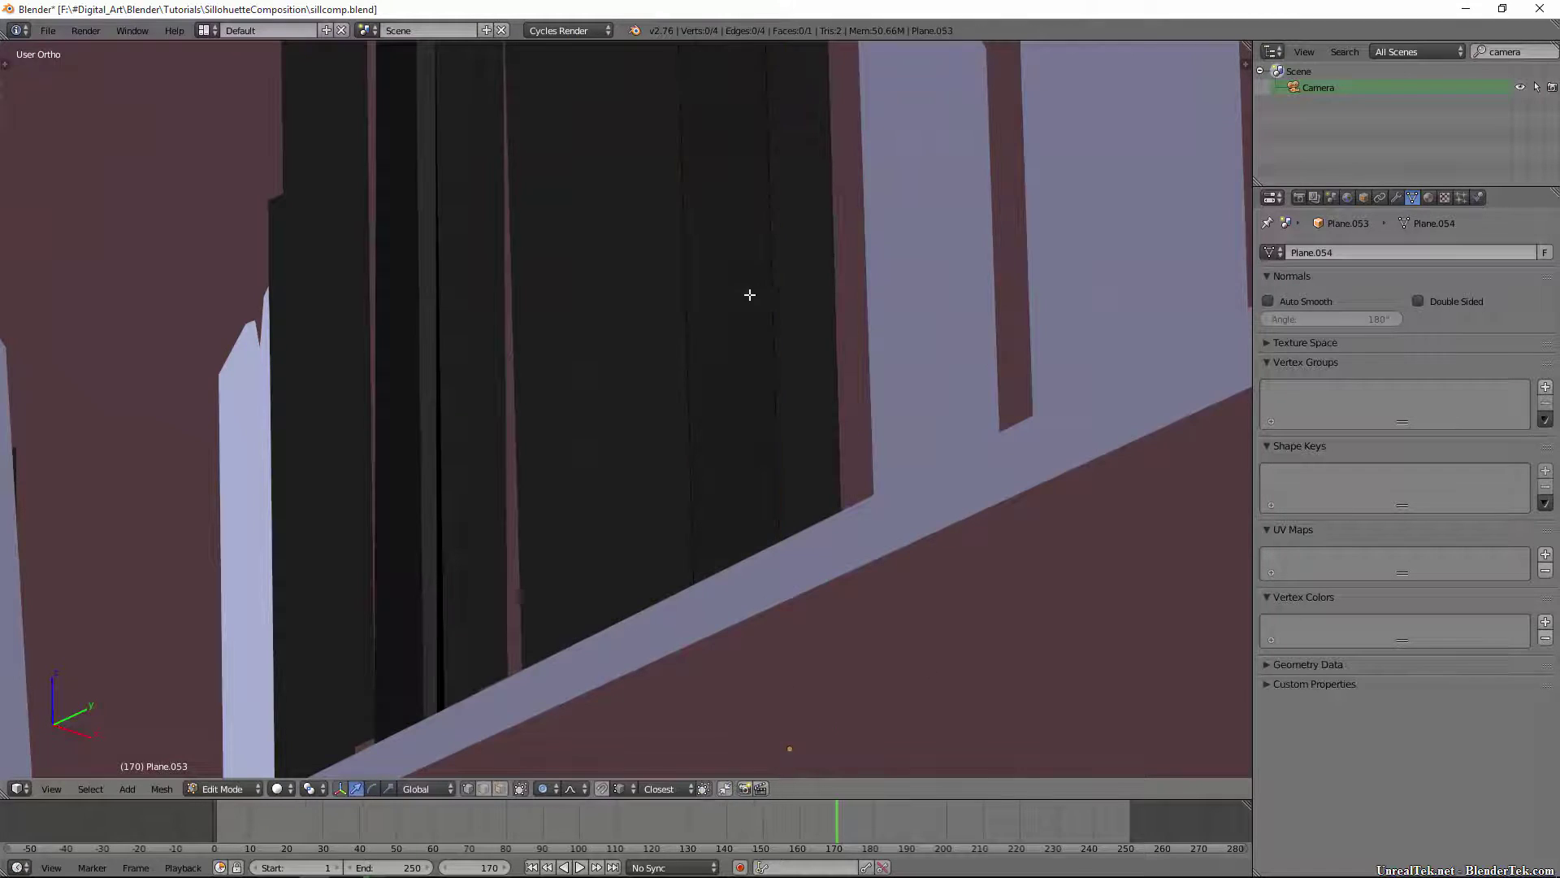
scroll(864, 324, down, 4)
shift+middle_drag(864, 324, 712, 501)
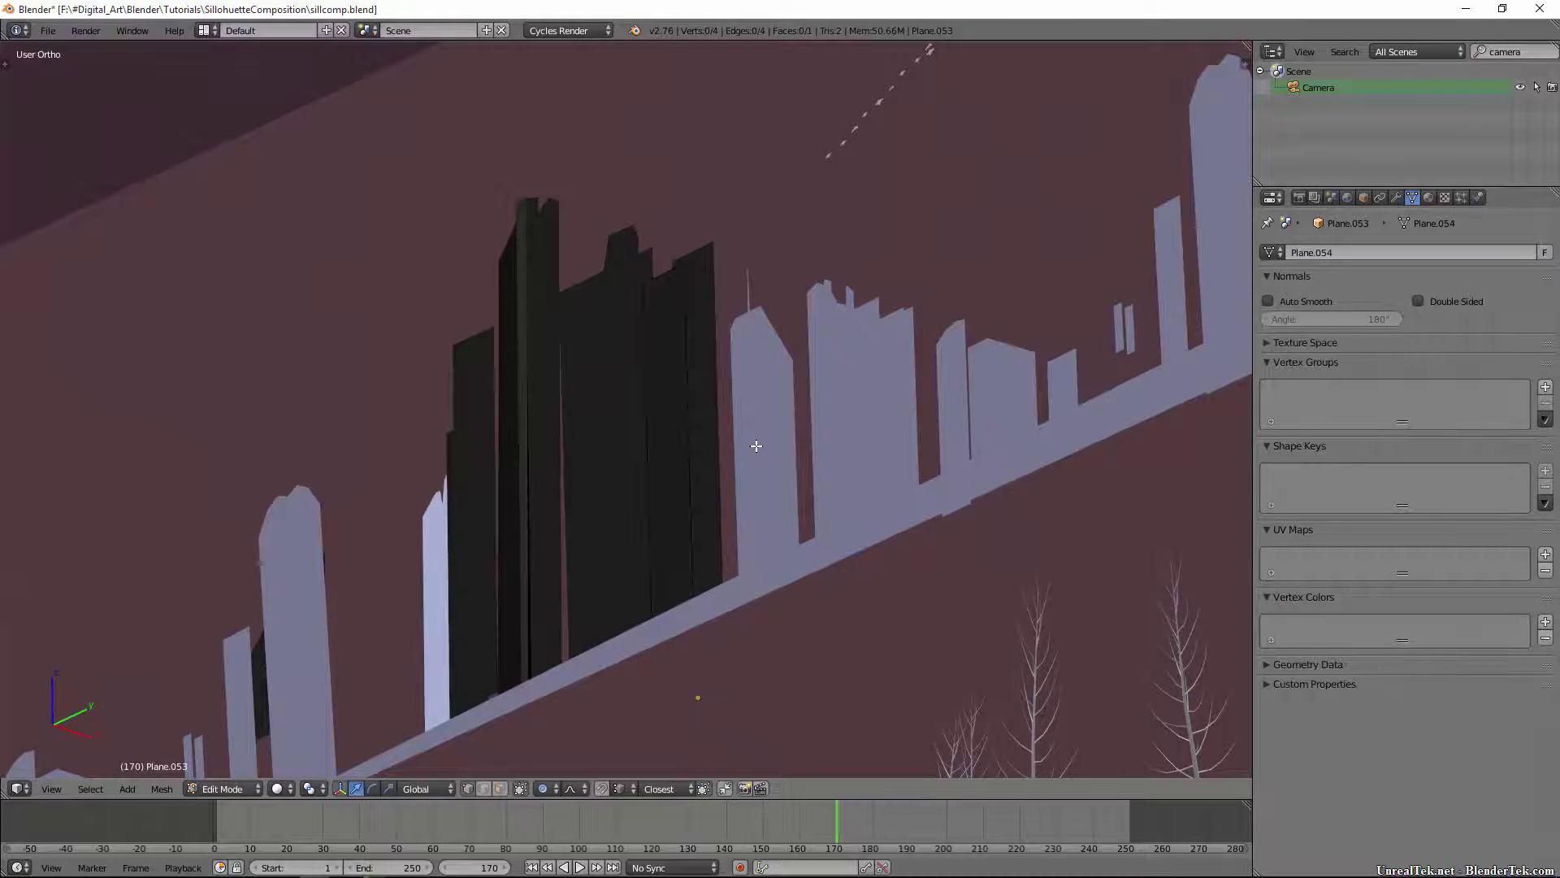
key(Tab)
right_click(752, 447)
key(Tab)
key(Tab)
Select Plane.062, the background slab and the lower ground slab, checking the slab's geometry
right_click(824, 367)
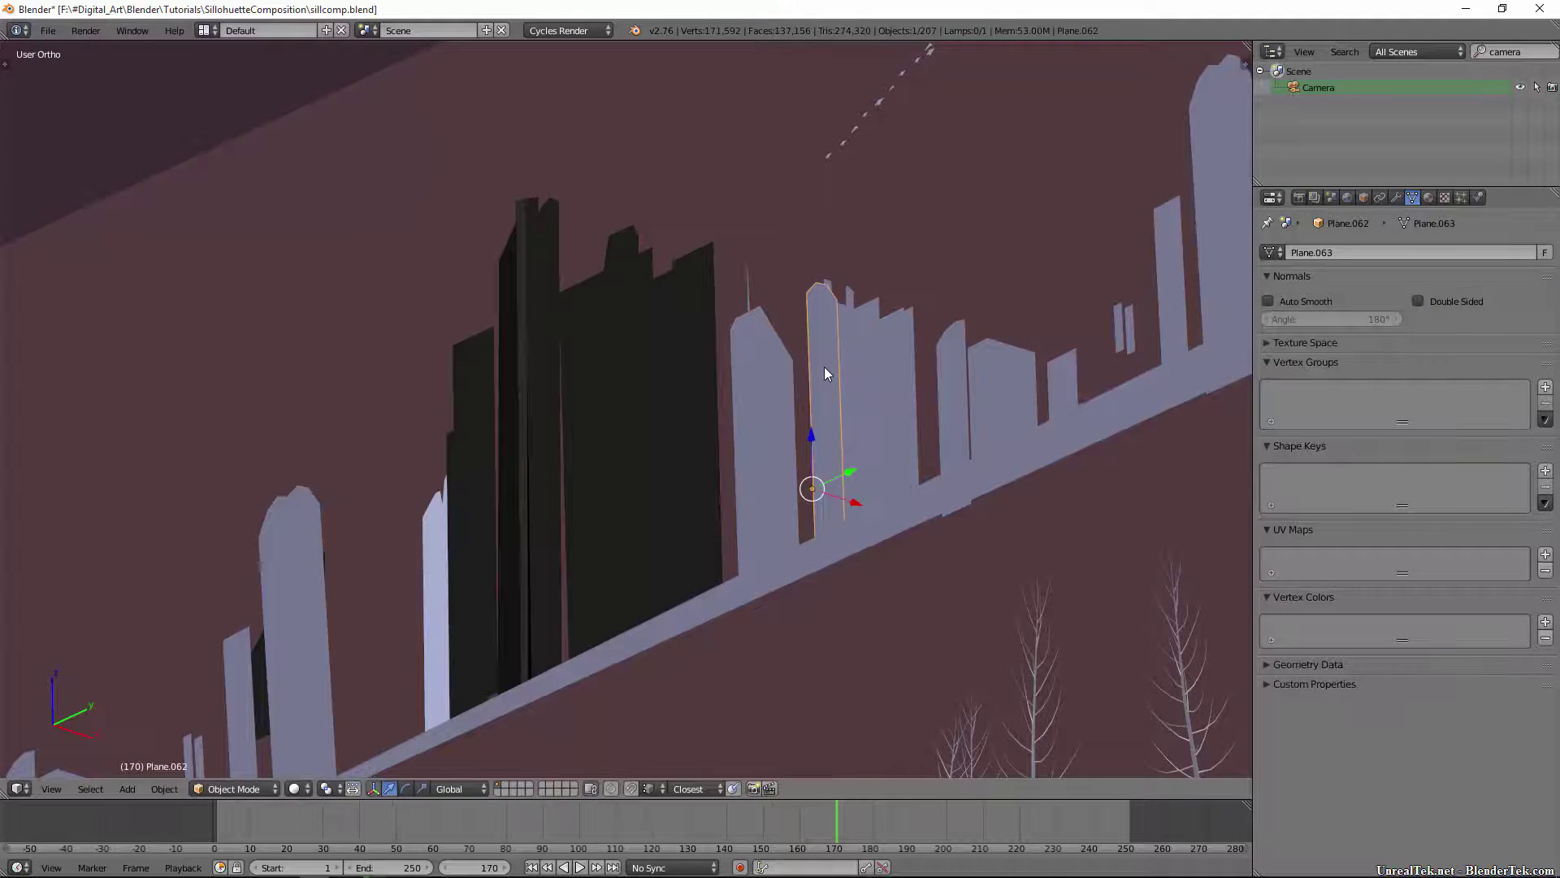
right_click(824, 367)
scroll(861, 412, down, 6)
scroll(731, 374, down, 3)
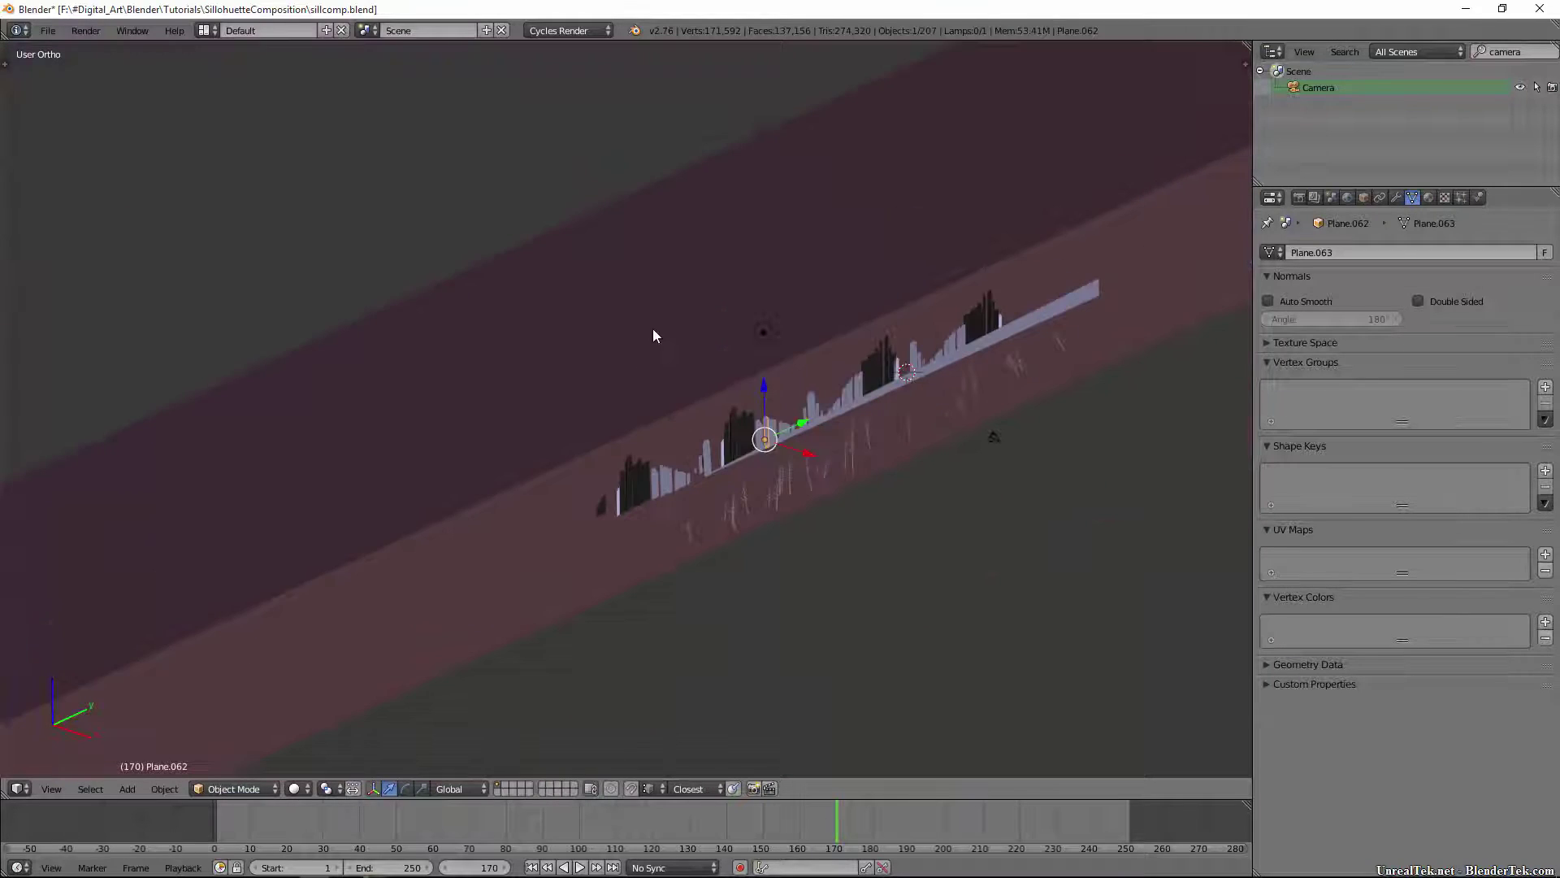
right_click(679, 307)
right_click(758, 402)
key(Tab)
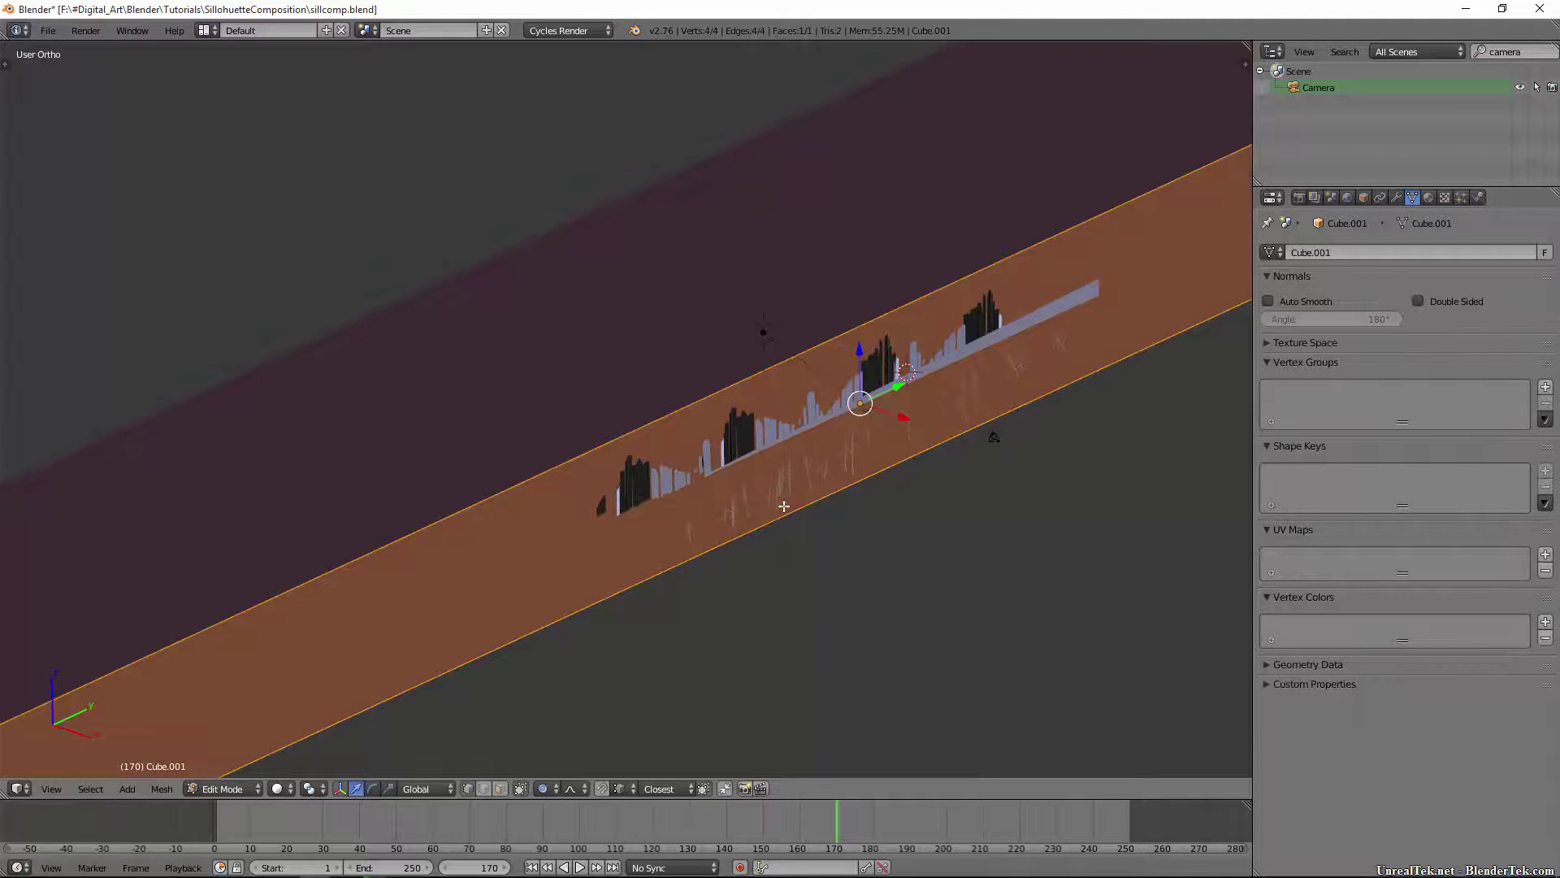
key(Tab)
scroll(782, 486, up, 4)
Select a small tree, level the view in perspective, and frame the tree
right_click(778, 452)
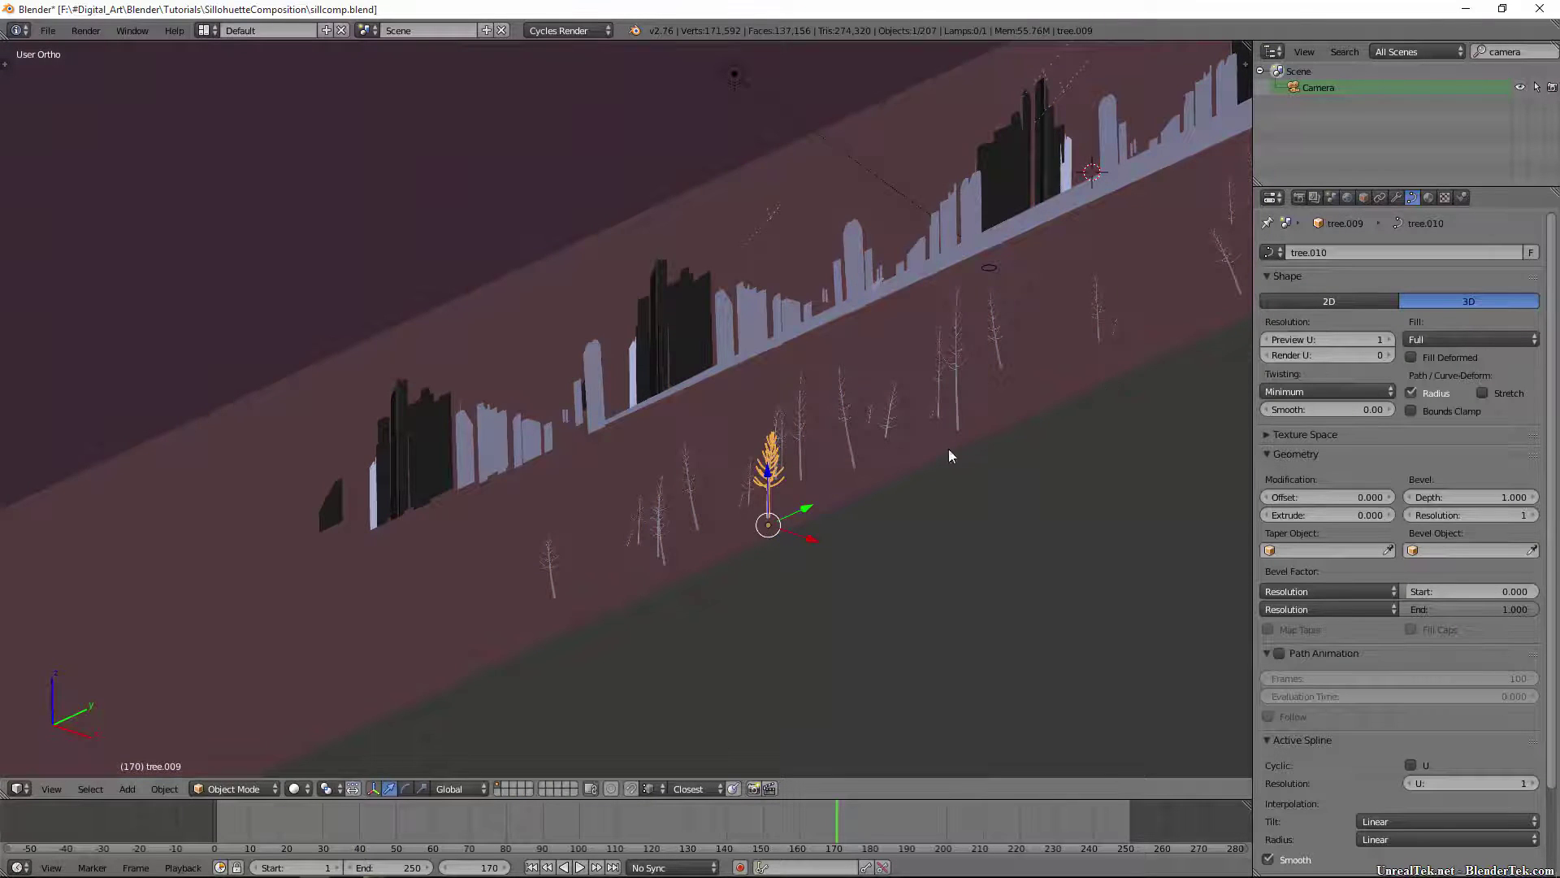
shift+middle_drag(948, 448, 720, 530)
middle_drag(958, 282, 461, 389)
scroll(840, 530, down, 3)
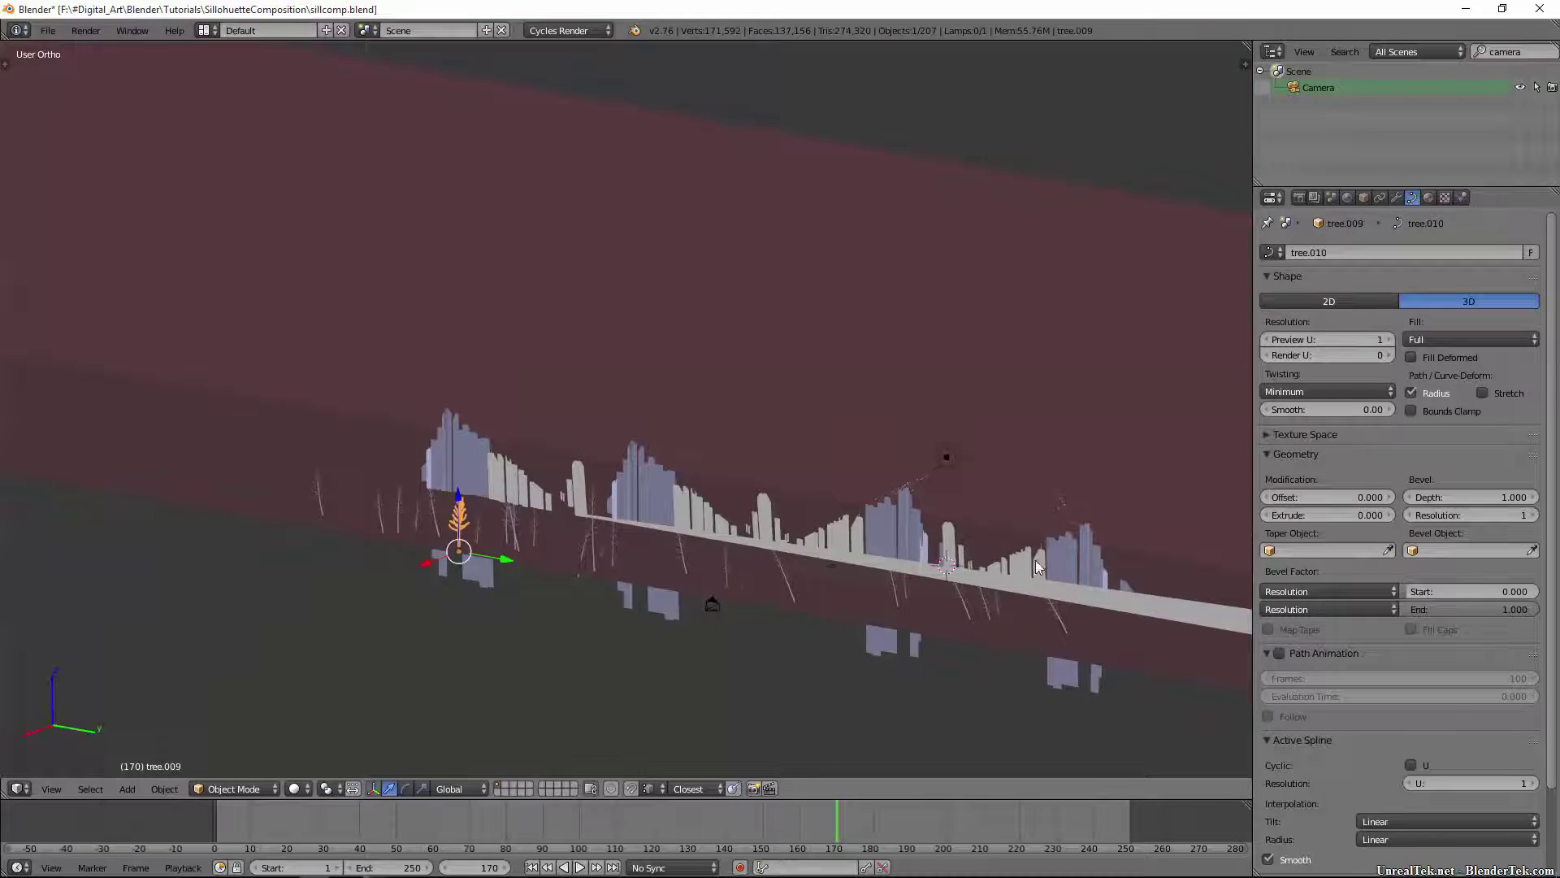
middle_drag(1035, 559, 415, 624)
key(KP_5)
key(KP_Decimal)
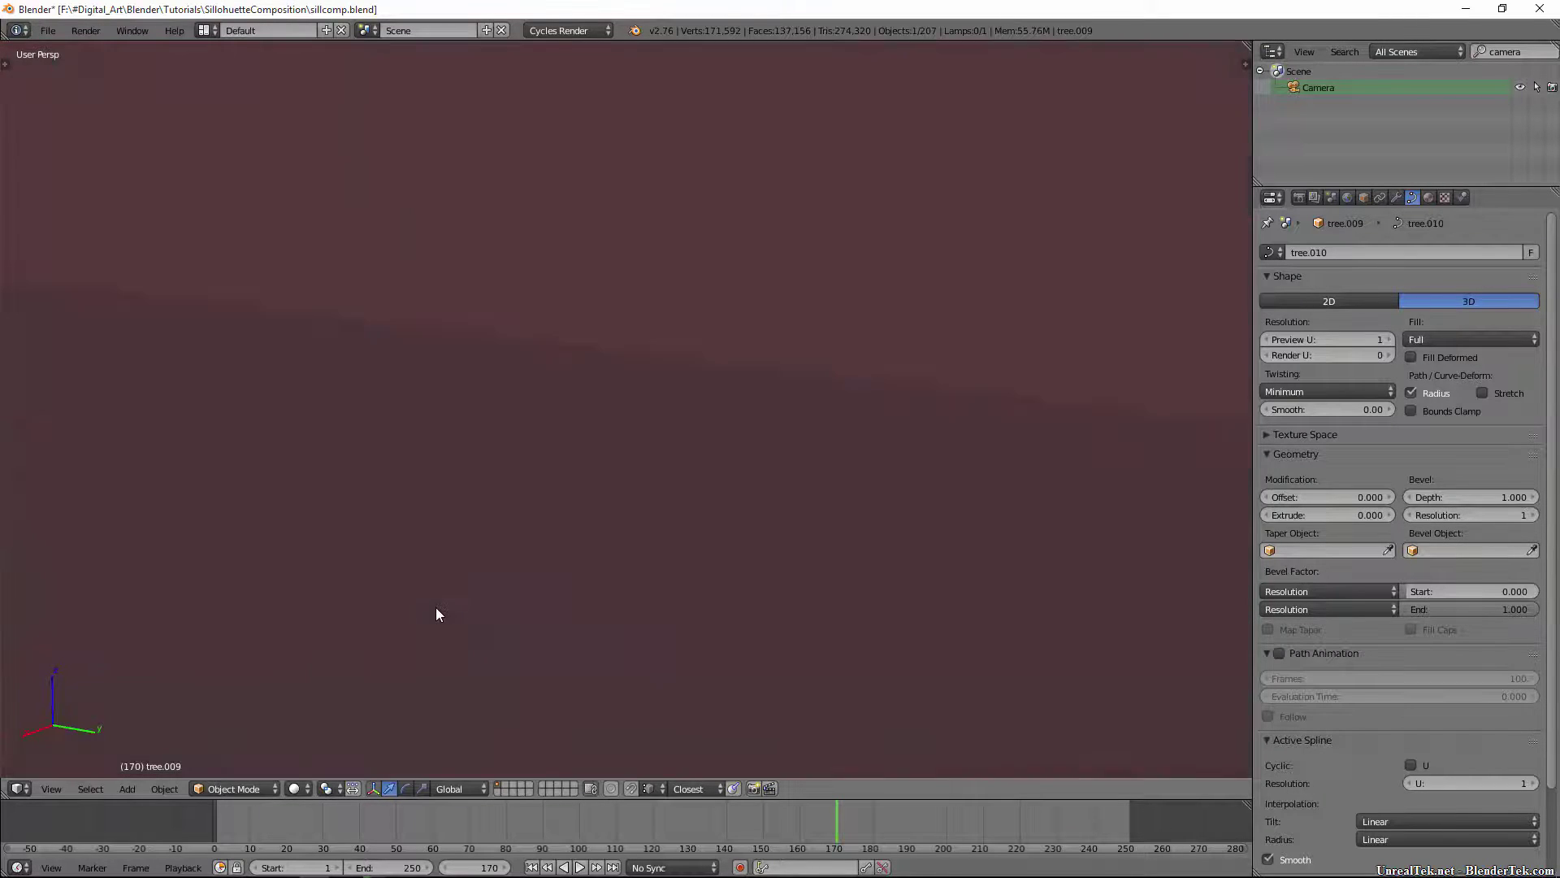
Look through the camera at frame 170 in Material shading, showing dark blue silhouettes
key(KP_0)
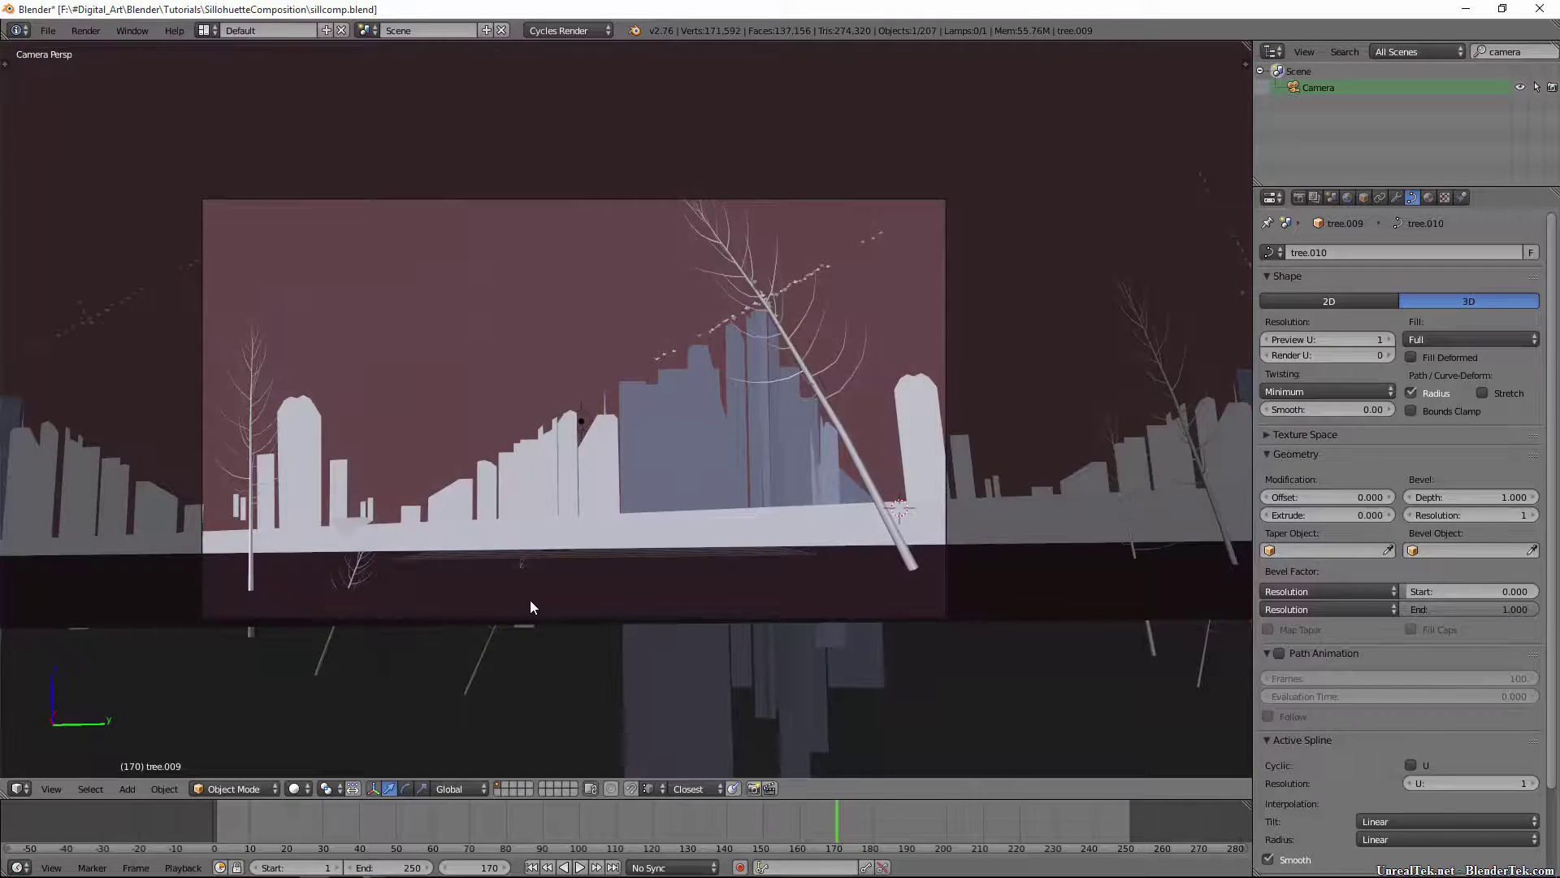
scroll(505, 525, up, 4)
scroll(505, 525, down, 2)
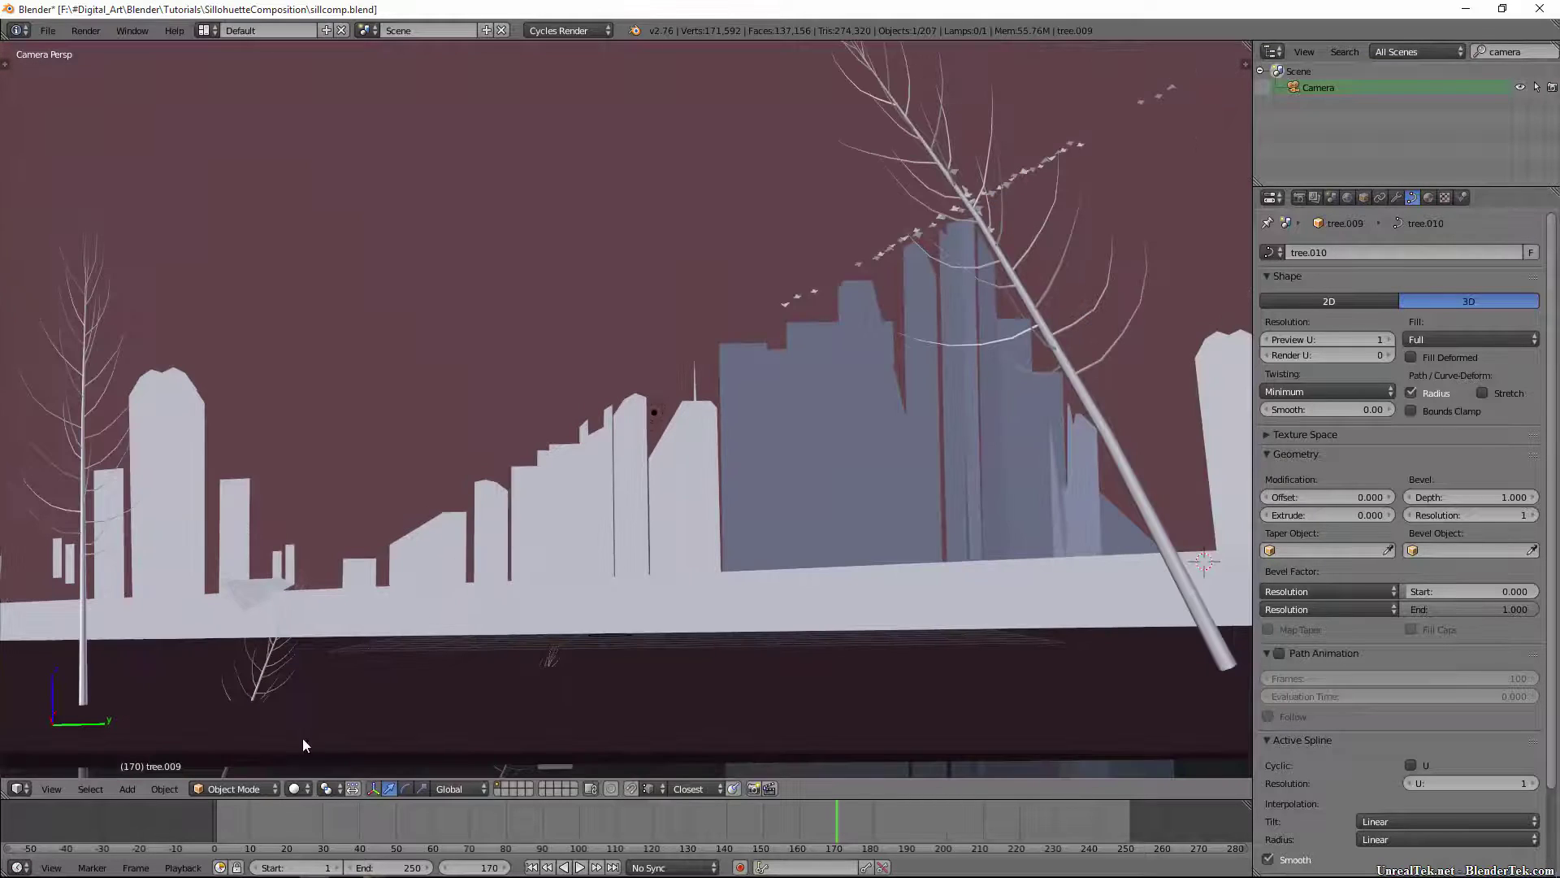
click(296, 788)
click(351, 702)
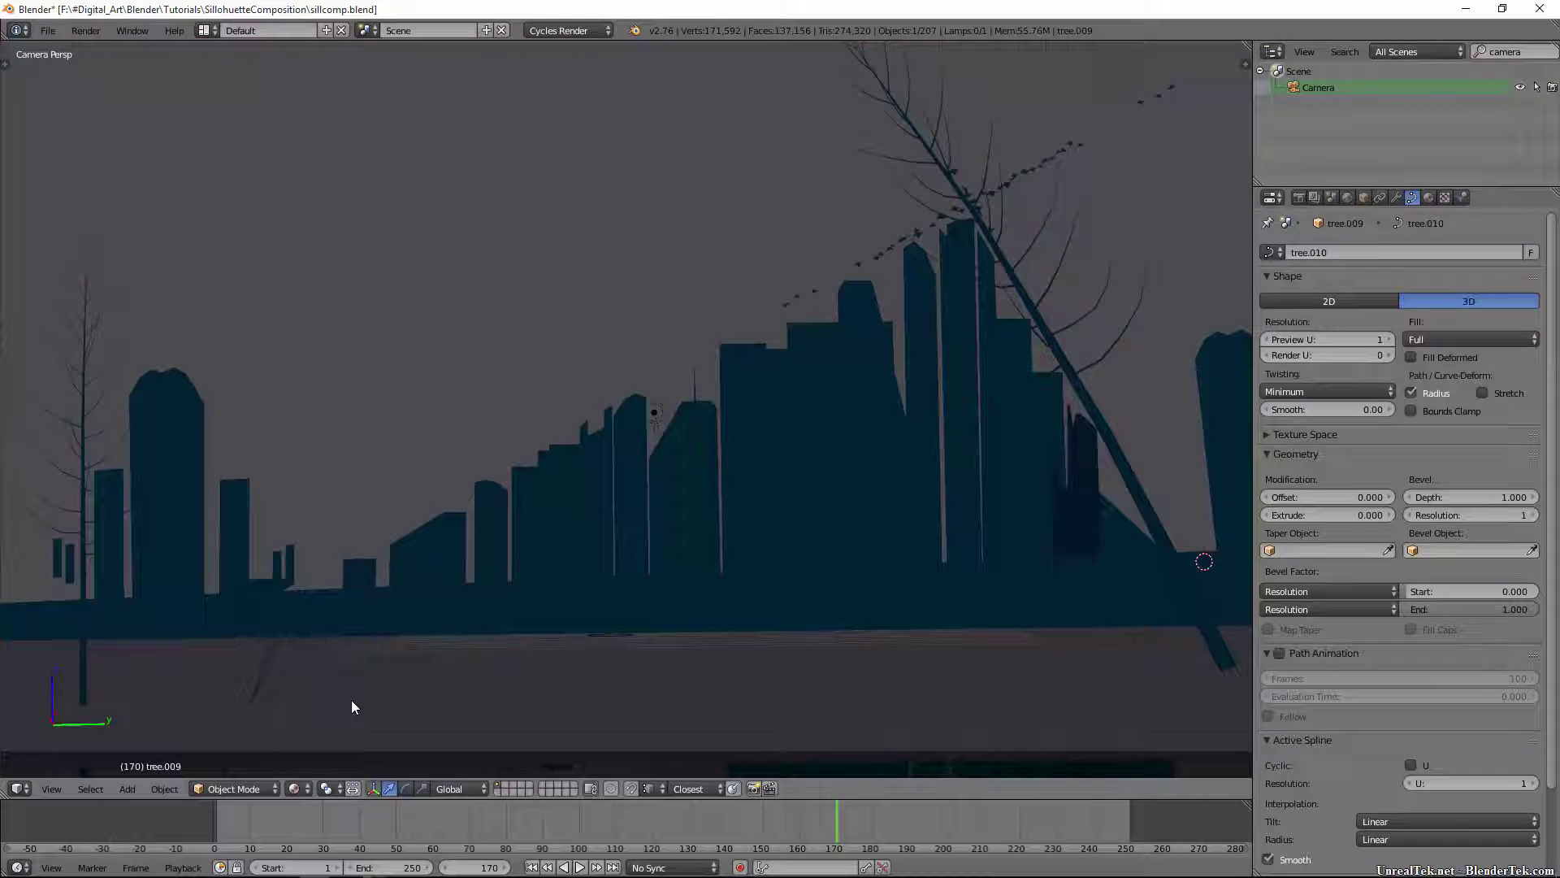
scroll(387, 520, down, 5)
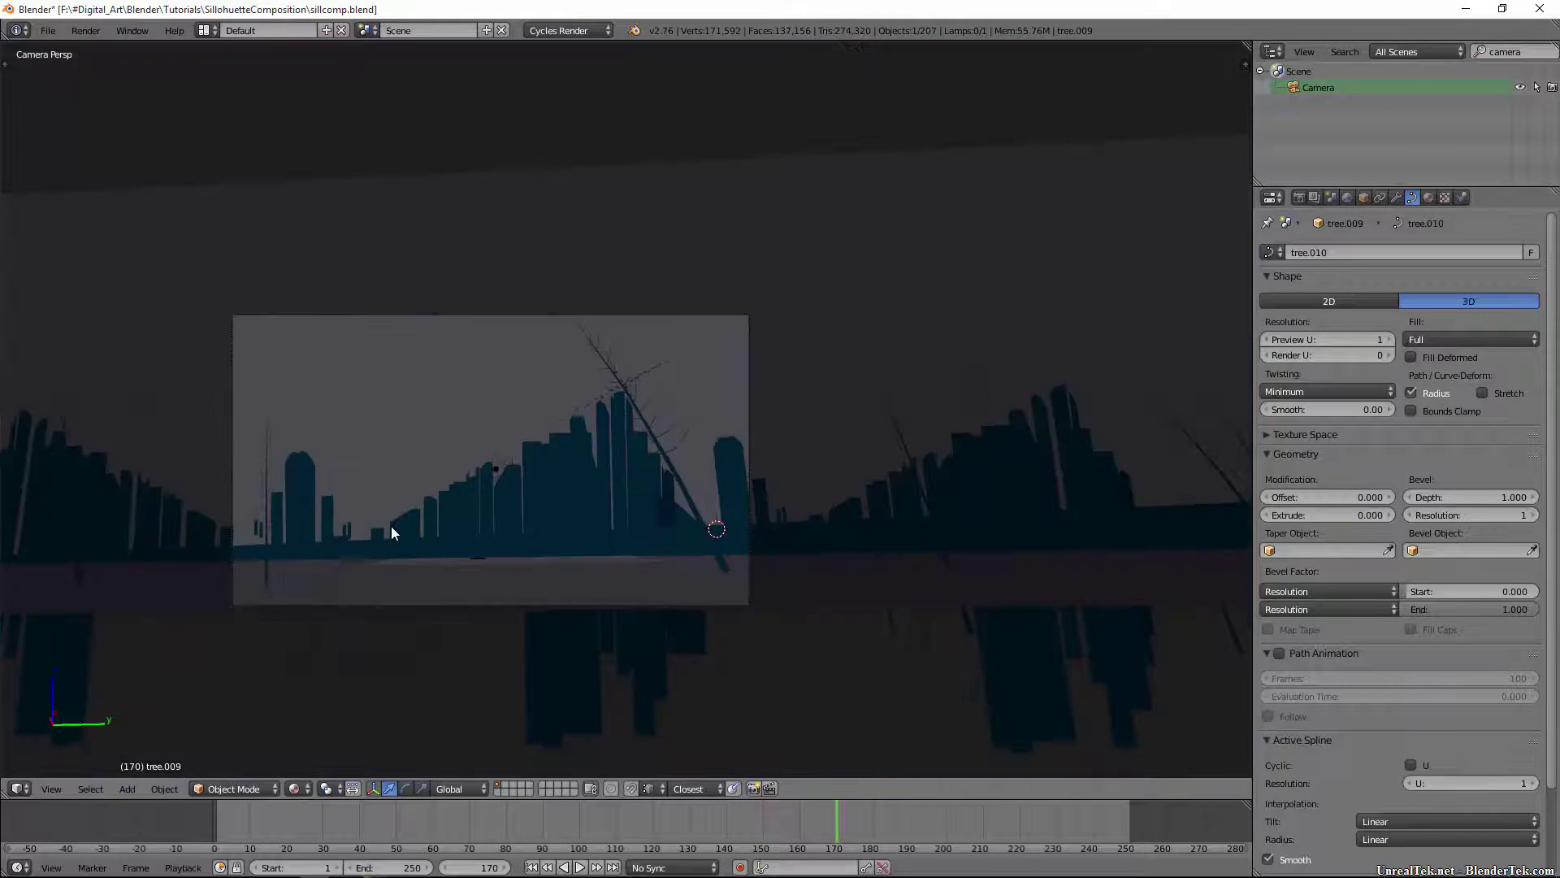
scroll(390, 522, up, 5)
scroll(390, 522, up, 1)
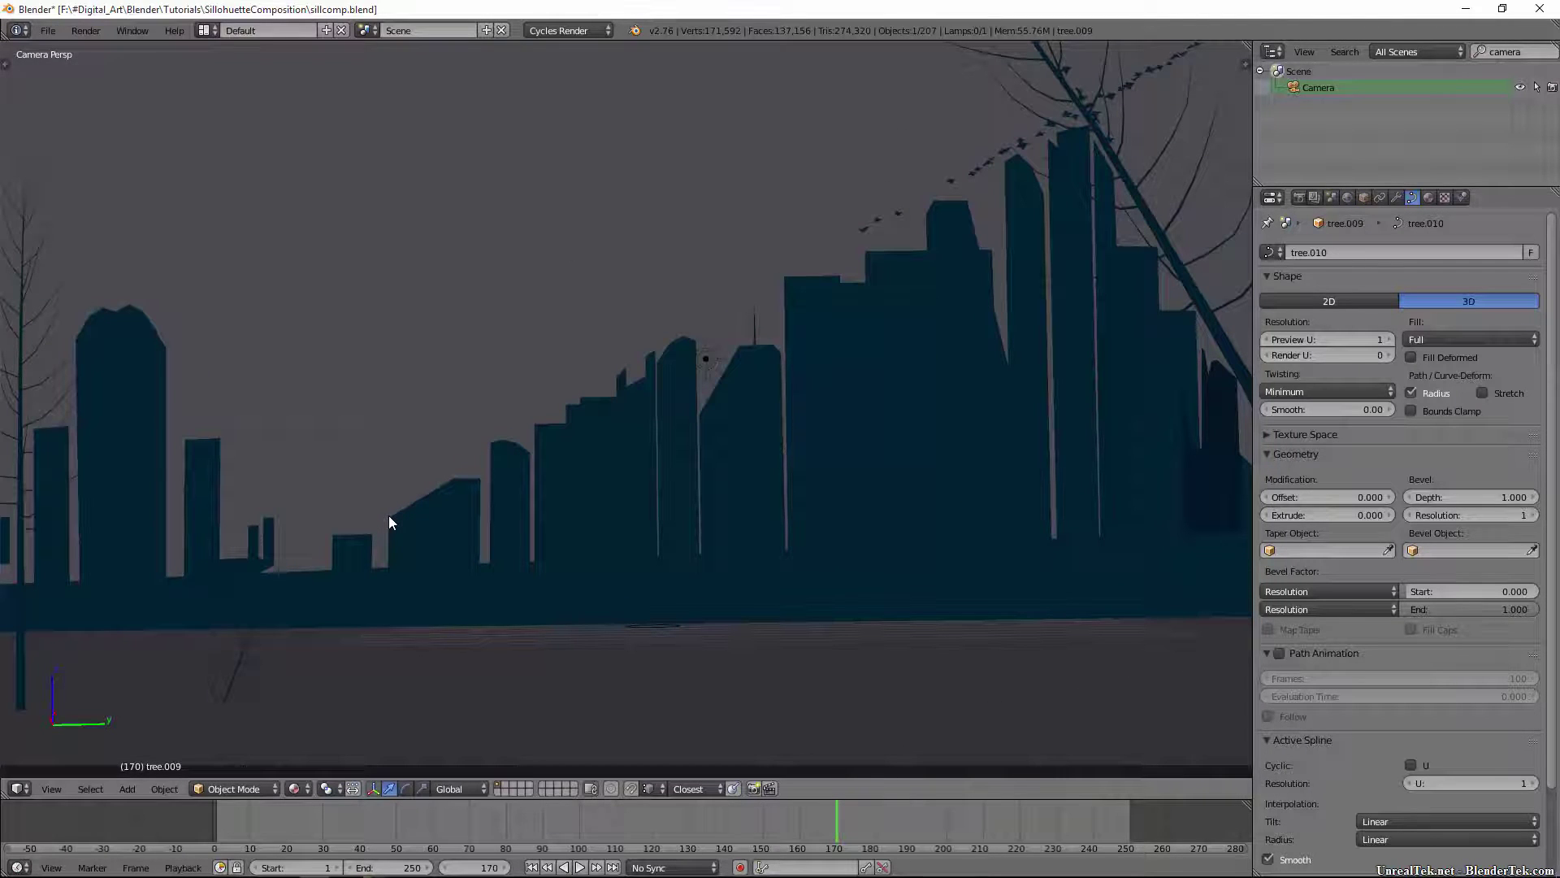